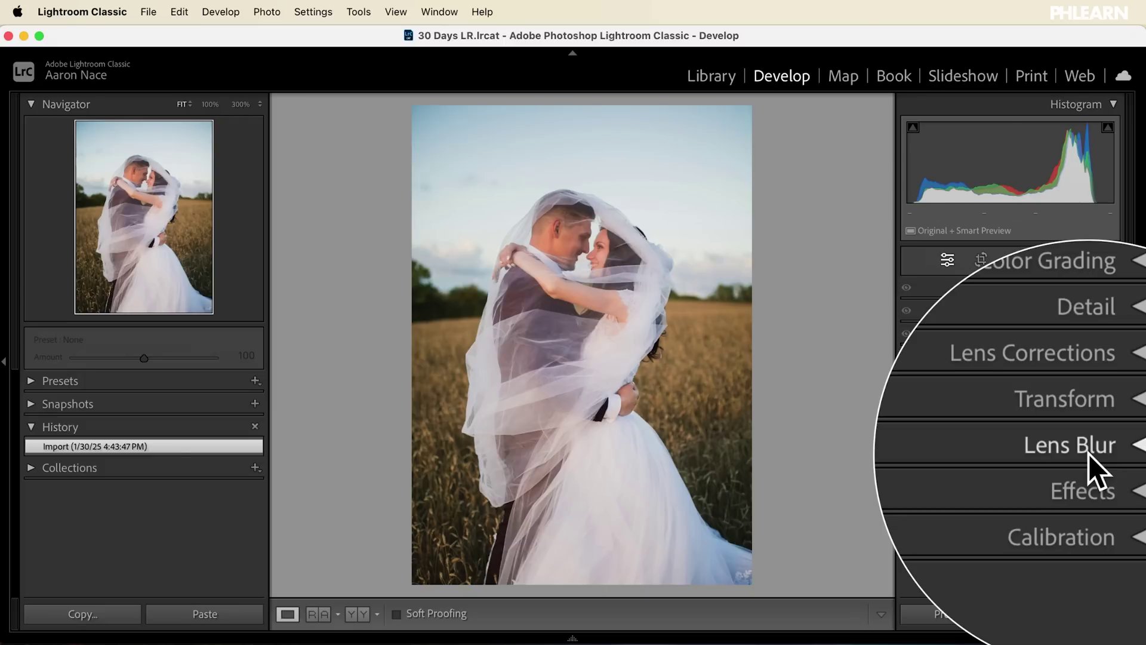
- Make the radial mask edge hard by removing its feathering, and shift the highlight colour tint
click(1087, 449)
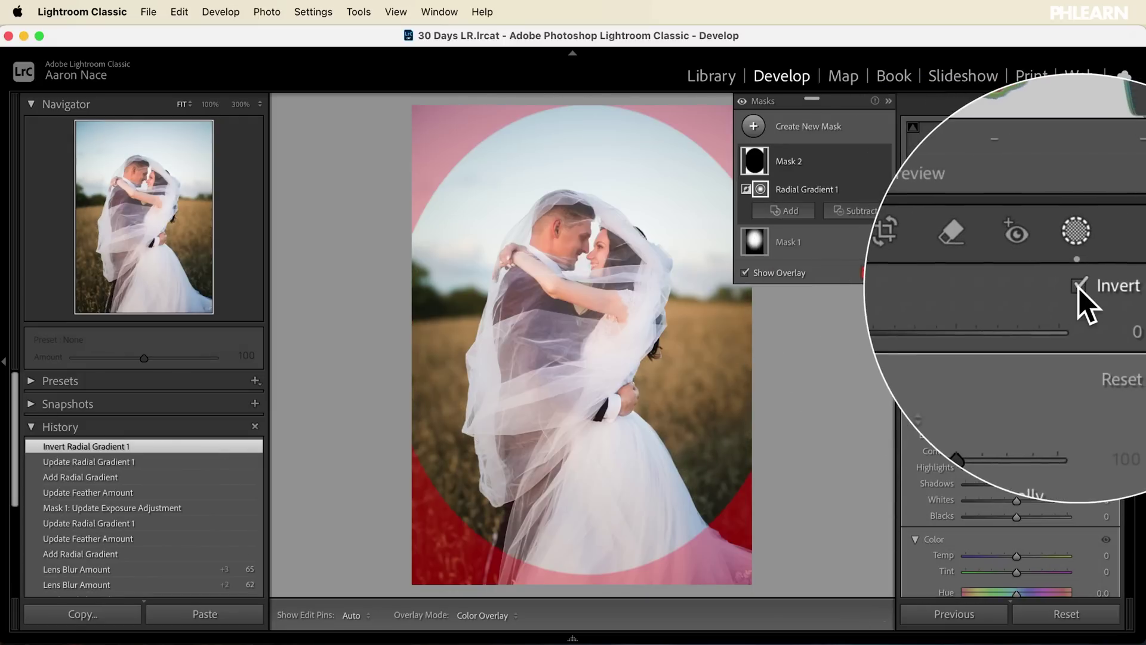
double_click(1079, 288)
drag(1065, 309, 969, 311)
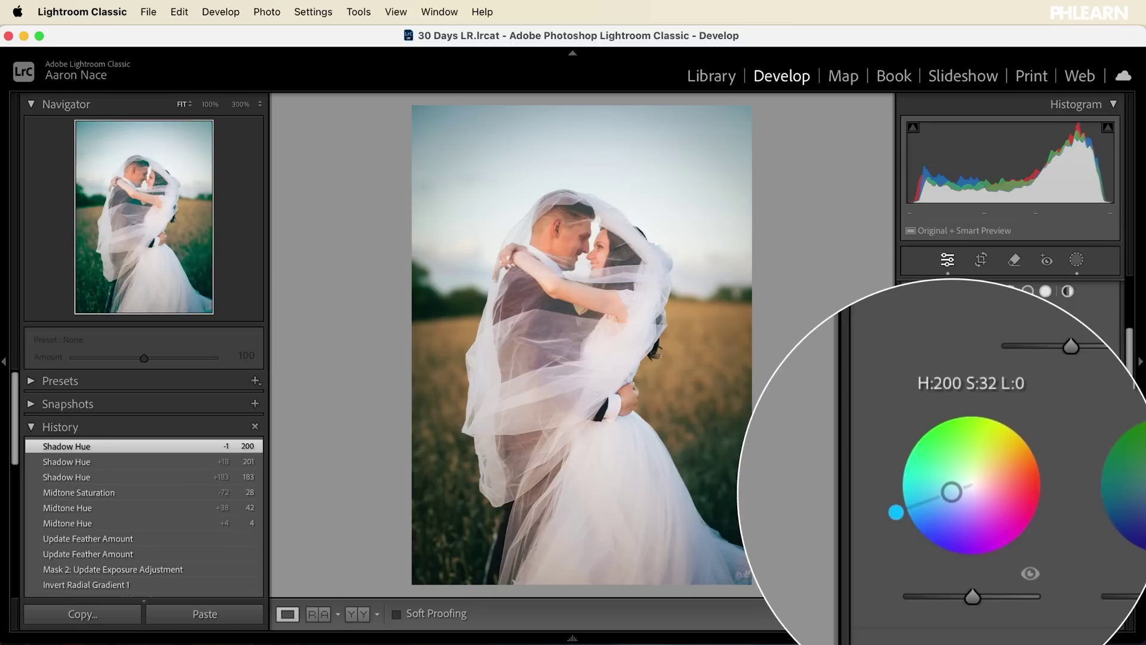
click(951, 506)
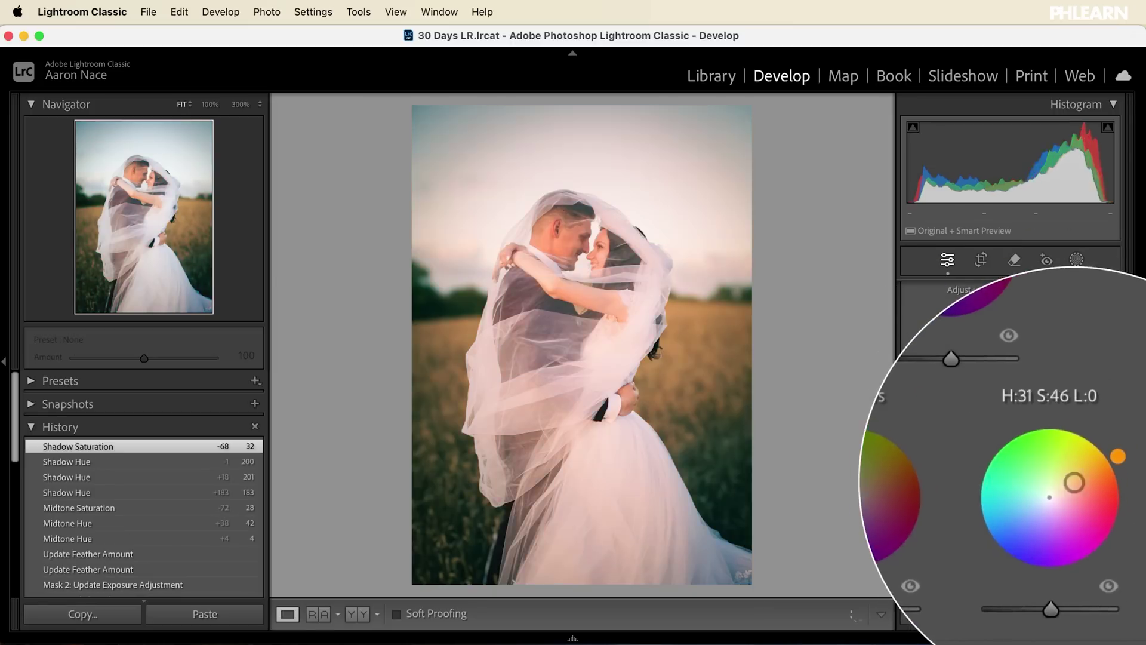
drag(1072, 482, 1066, 519)
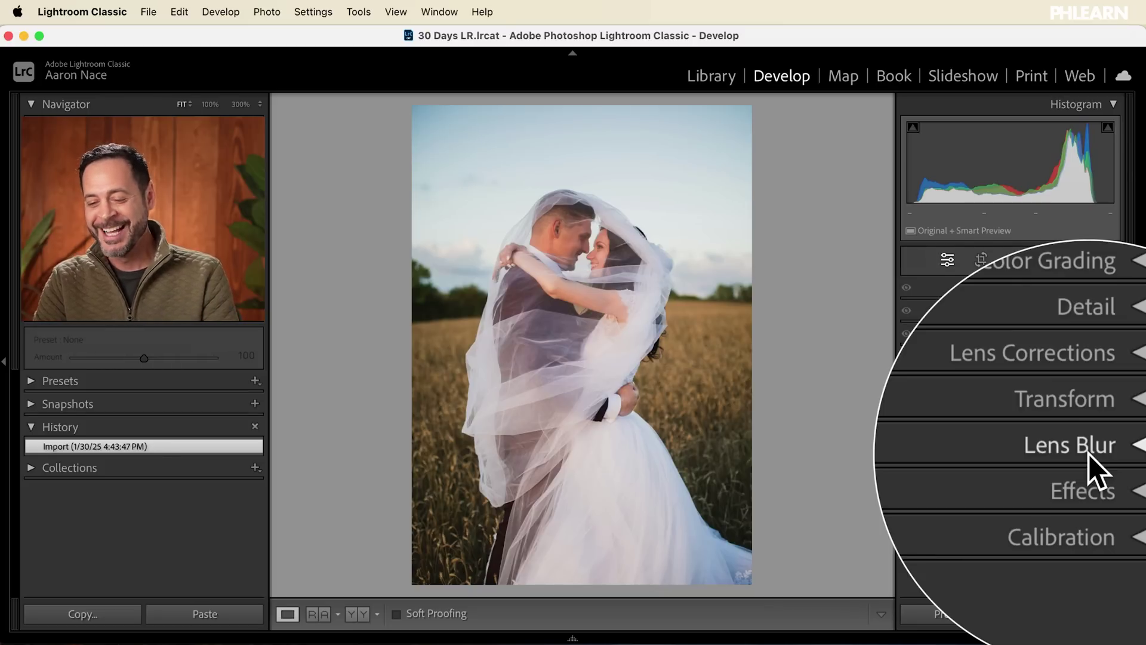
- Turn on Lens Blur with the focus range set on the couple's faces
click(1088, 453)
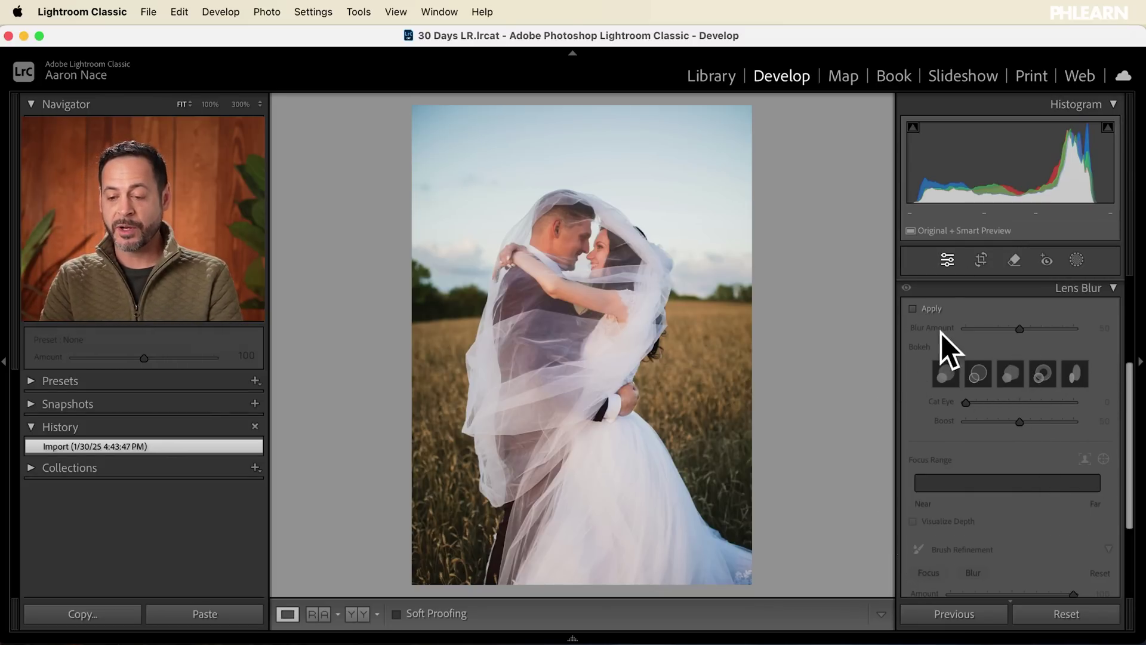
click(914, 308)
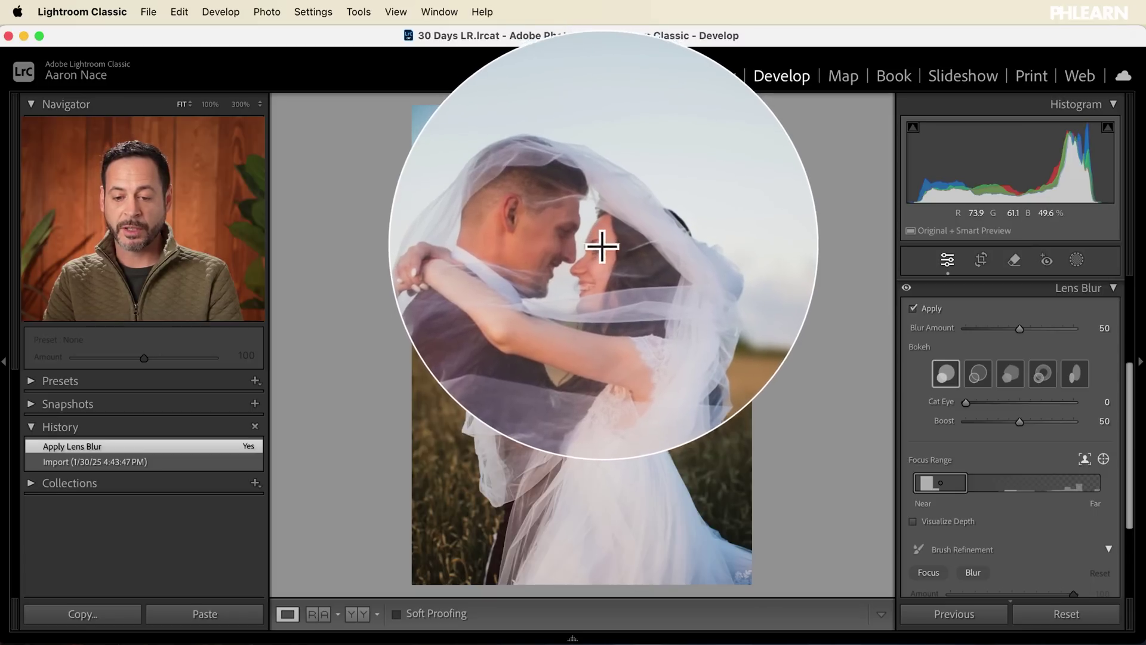
drag(601, 245, 628, 280)
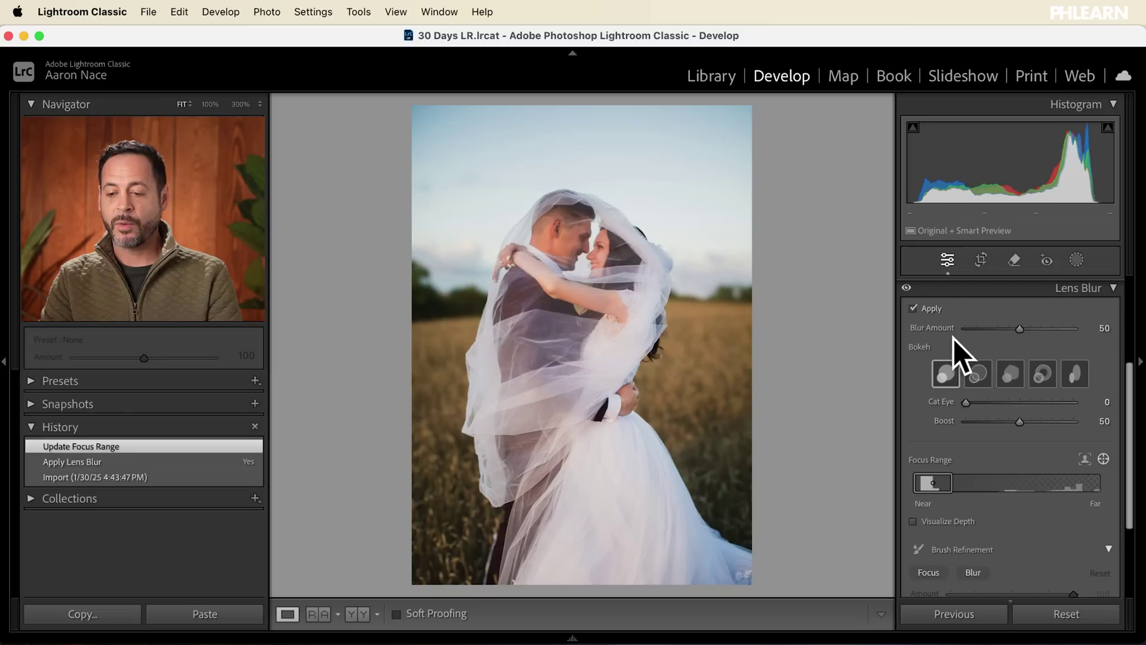
- Compare Blur Amount values from none to stronger, settling back near 51
scroll(950, 330, up, 1)
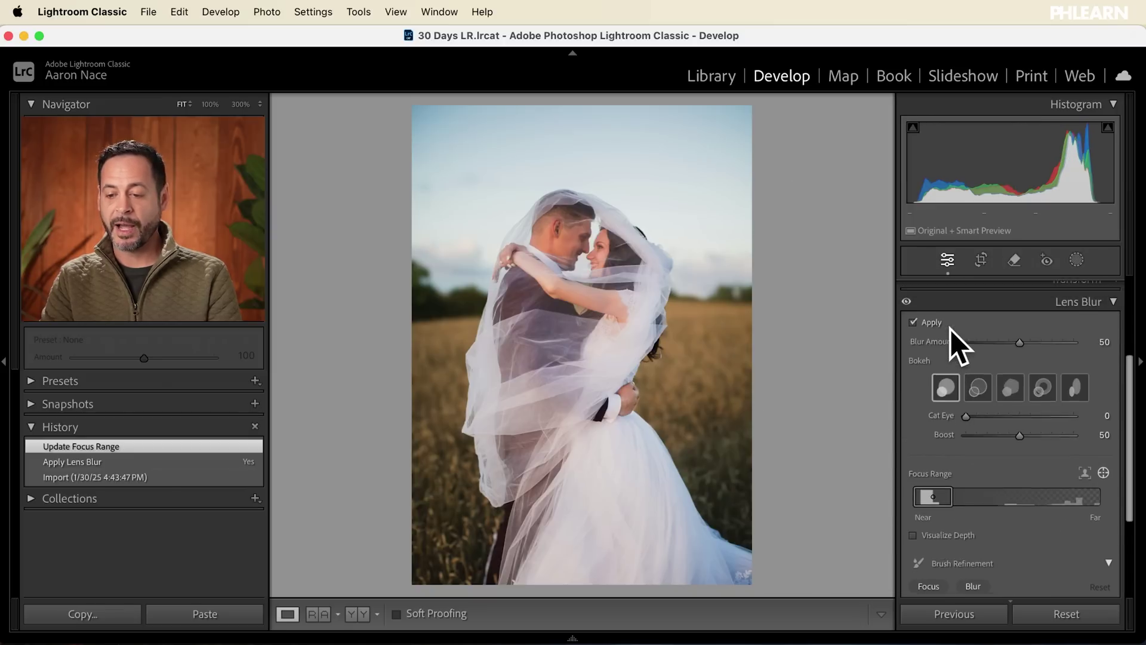
scroll(950, 330, up, 2)
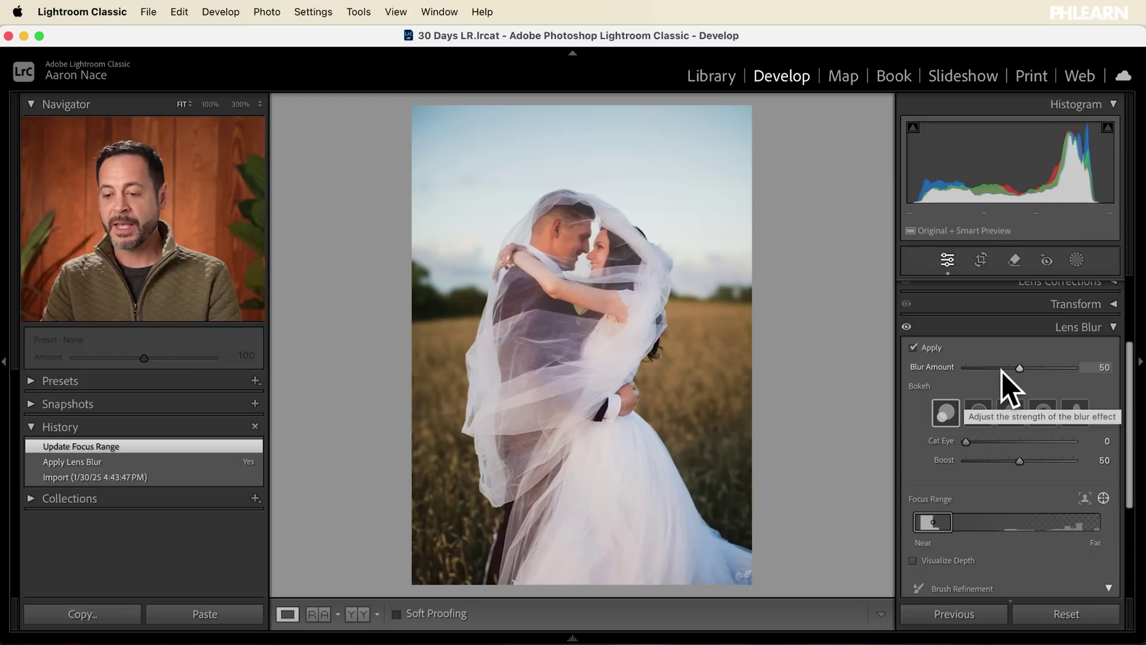
drag(1019, 366, 961, 365)
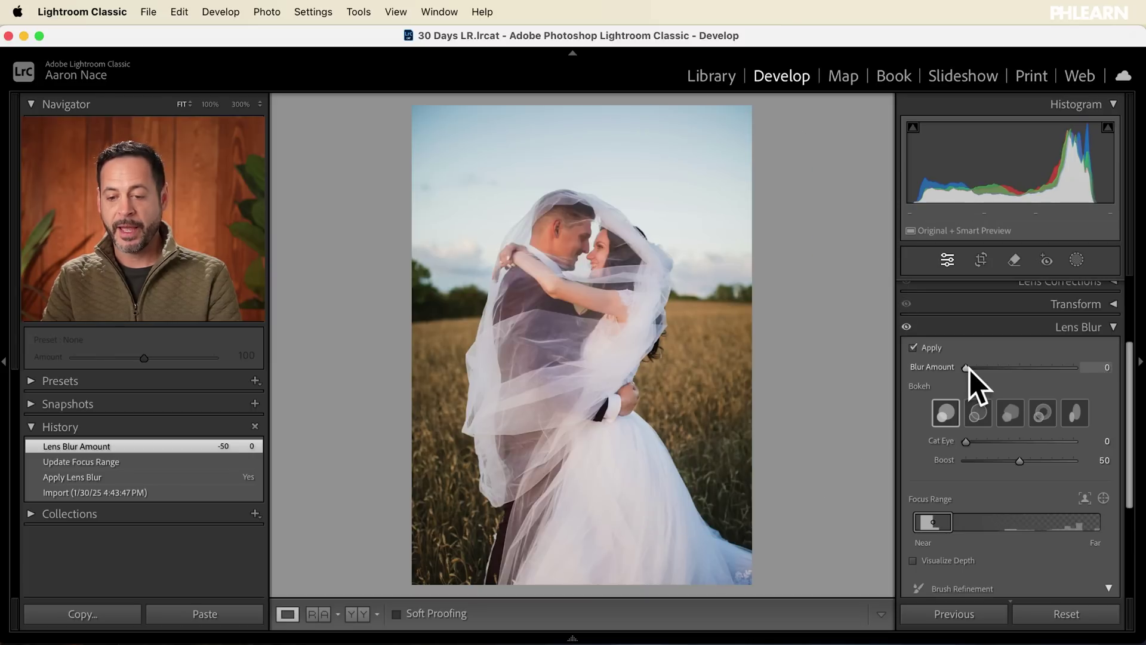
drag(966, 368, 1006, 367)
drag(1097, 360, 1032, 362)
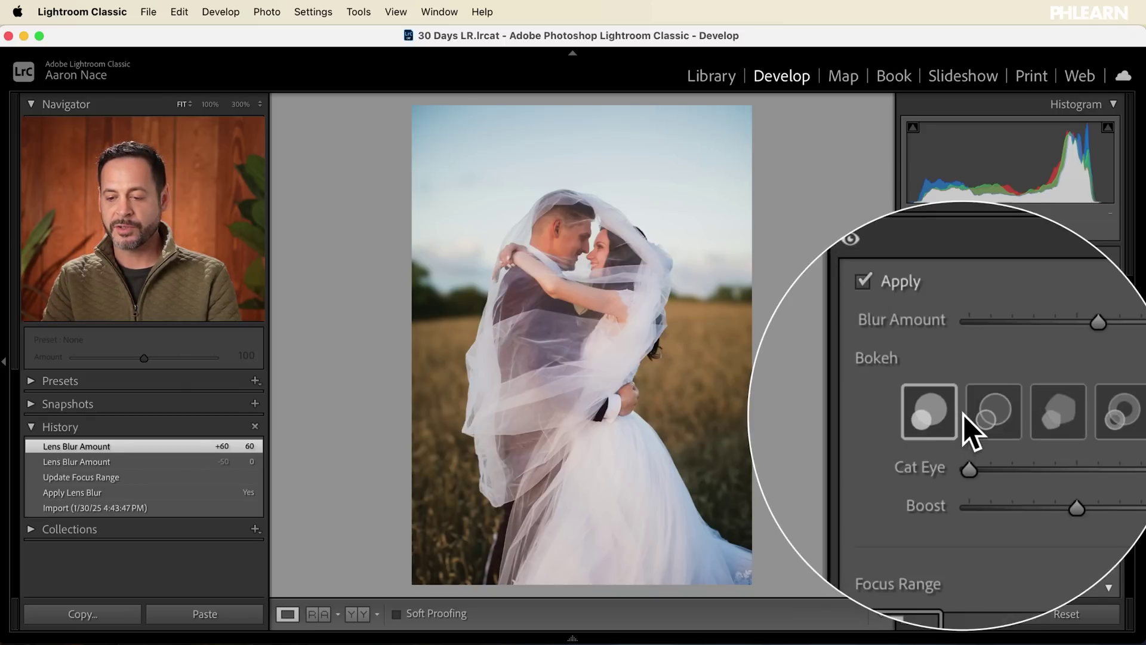
- Try Bubble and 5-Blade bokeh, keep Circle, and raise Blur Amount to 65
click(976, 416)
click(1000, 415)
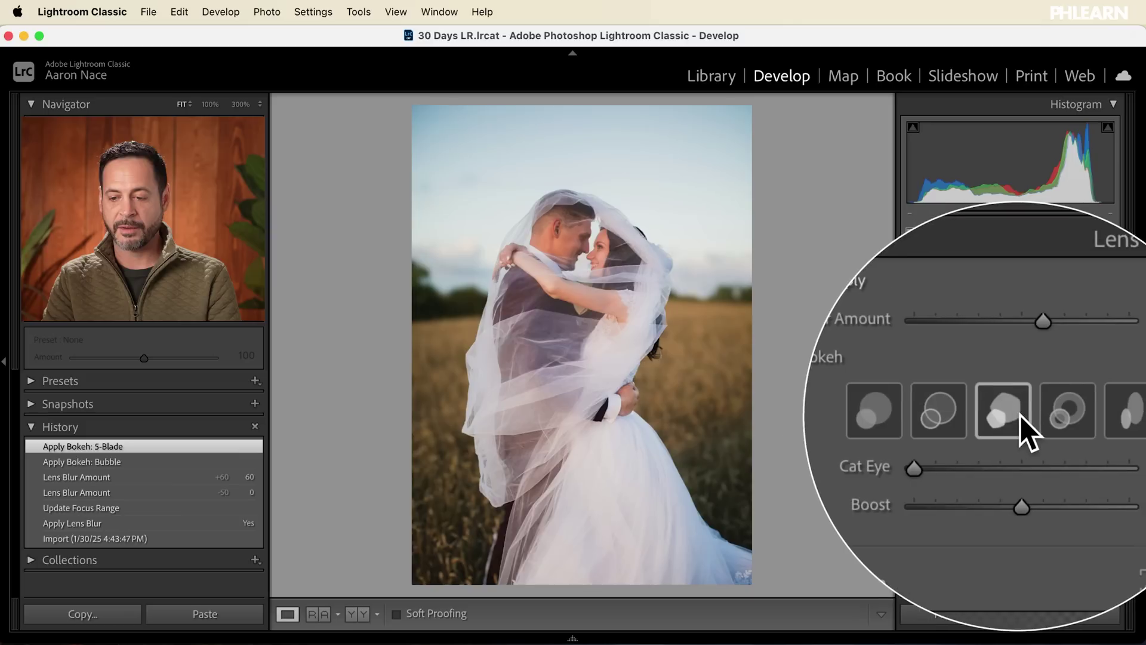
click(944, 416)
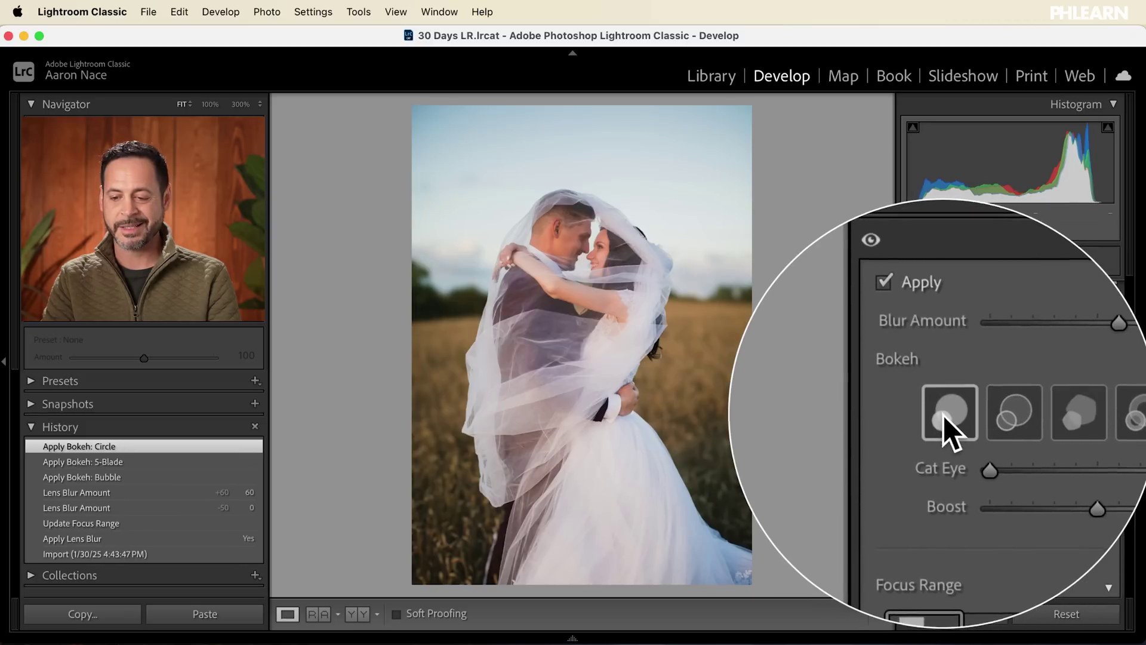
scroll(956, 426, down, 5)
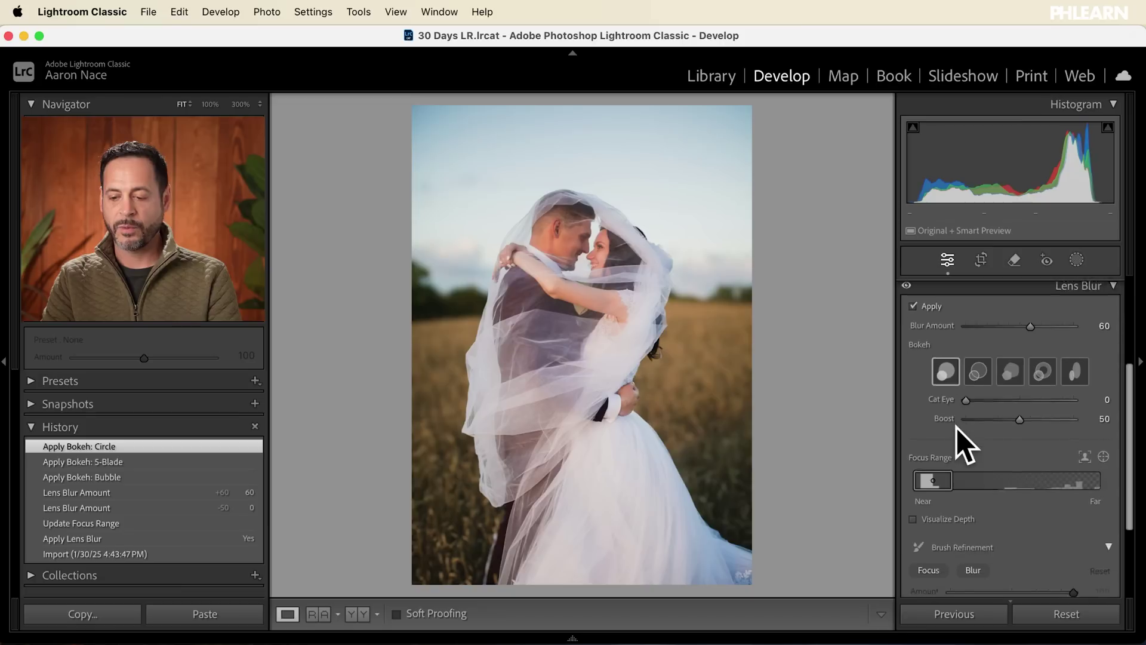
scroll(957, 427, up, 6)
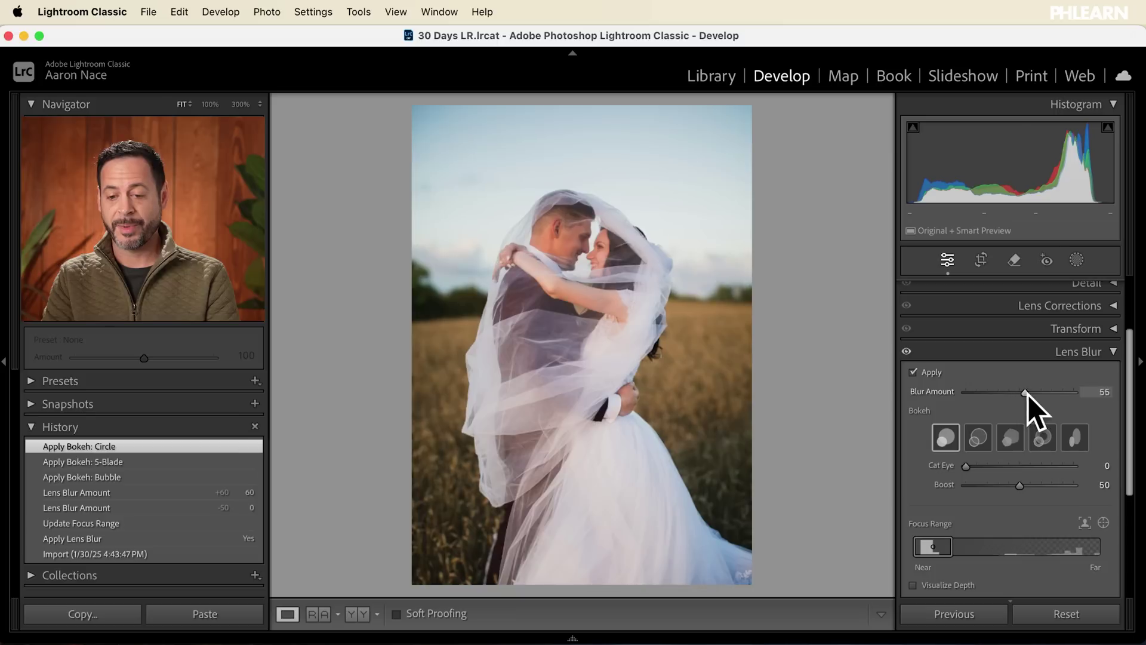
drag(1028, 395, 1033, 395)
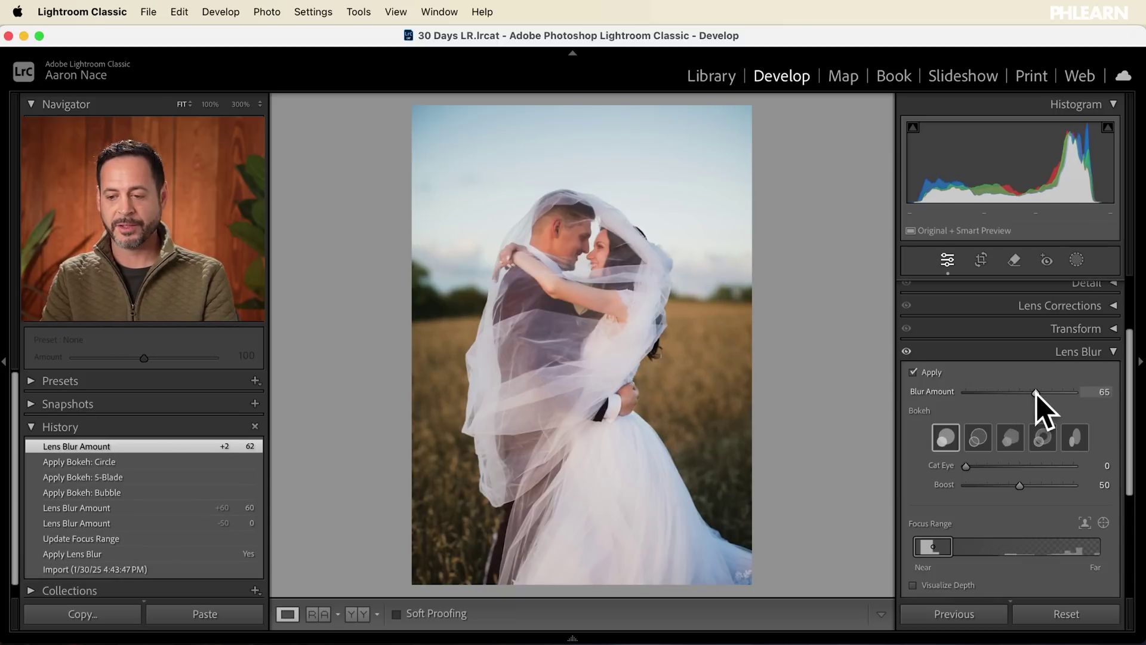
drag(1036, 394, 1037, 394)
click(1091, 356)
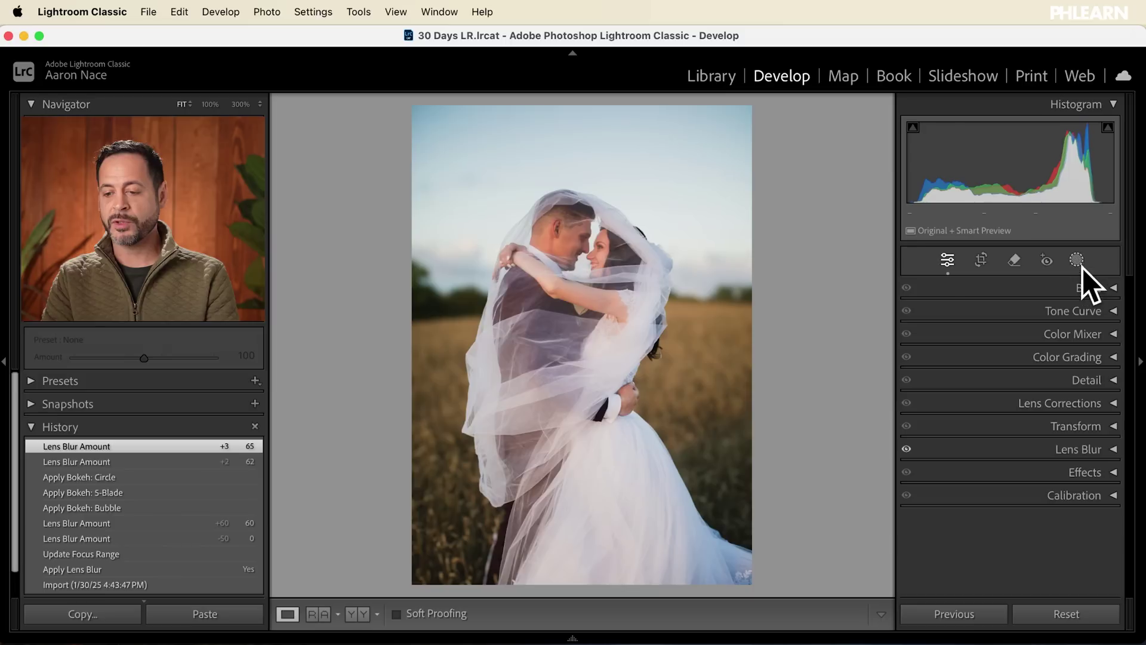
- Draw a hard-edged radial gradient mask around the couple and nudge it into place
click(1076, 262)
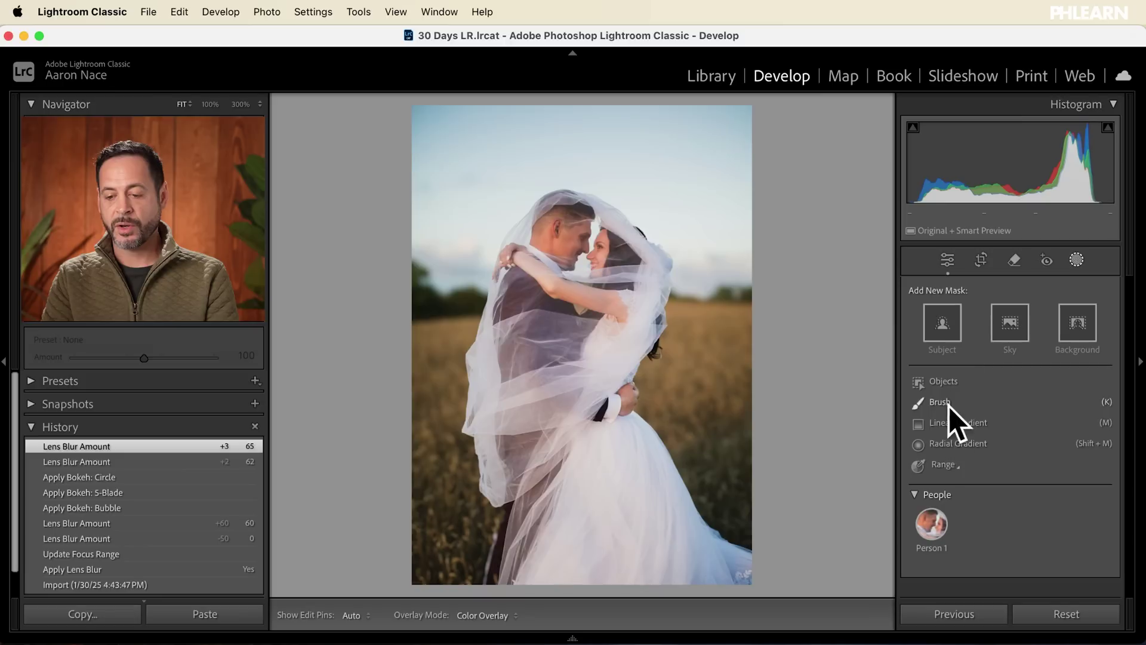
click(955, 446)
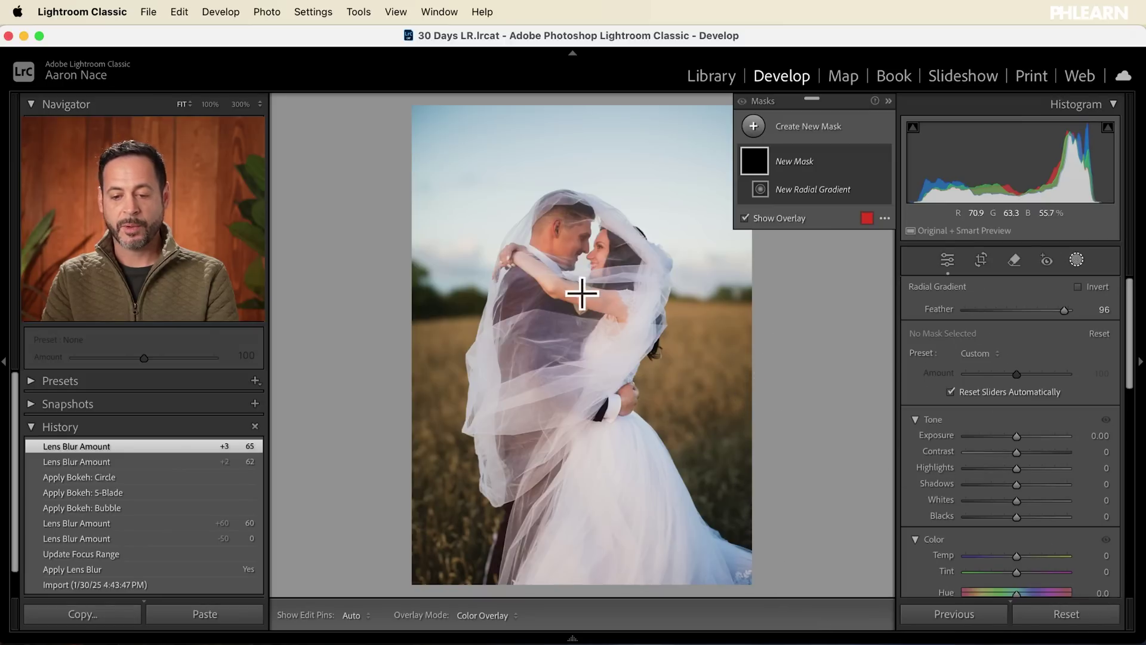
drag(568, 284, 728, 477)
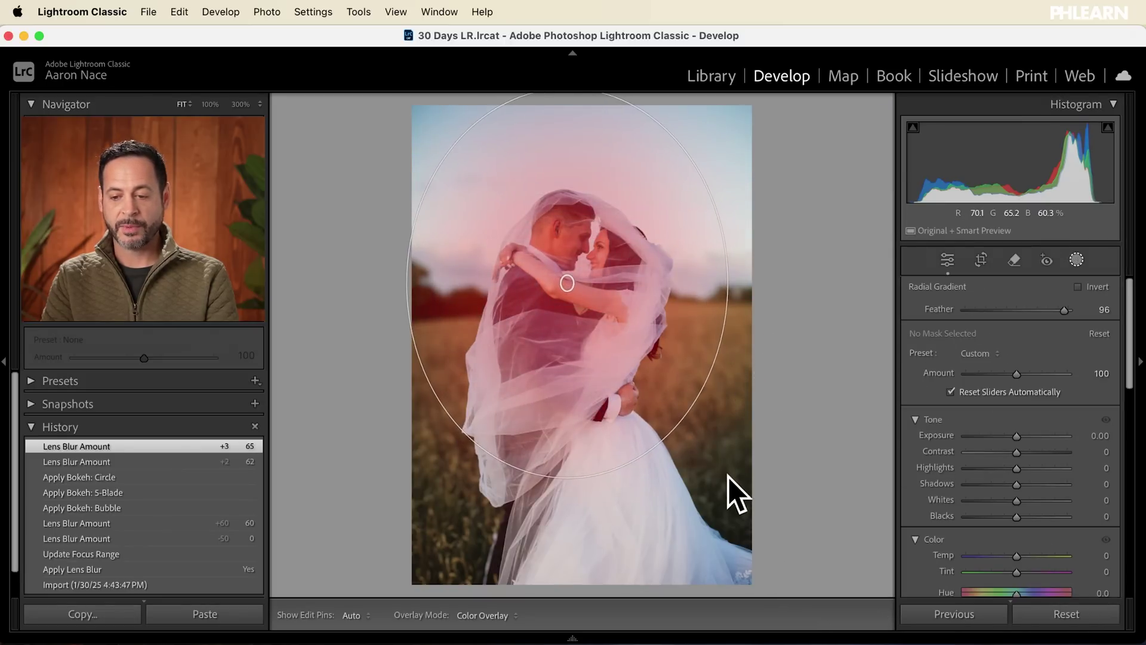
drag(1065, 310, 966, 310)
drag(568, 281, 582, 297)
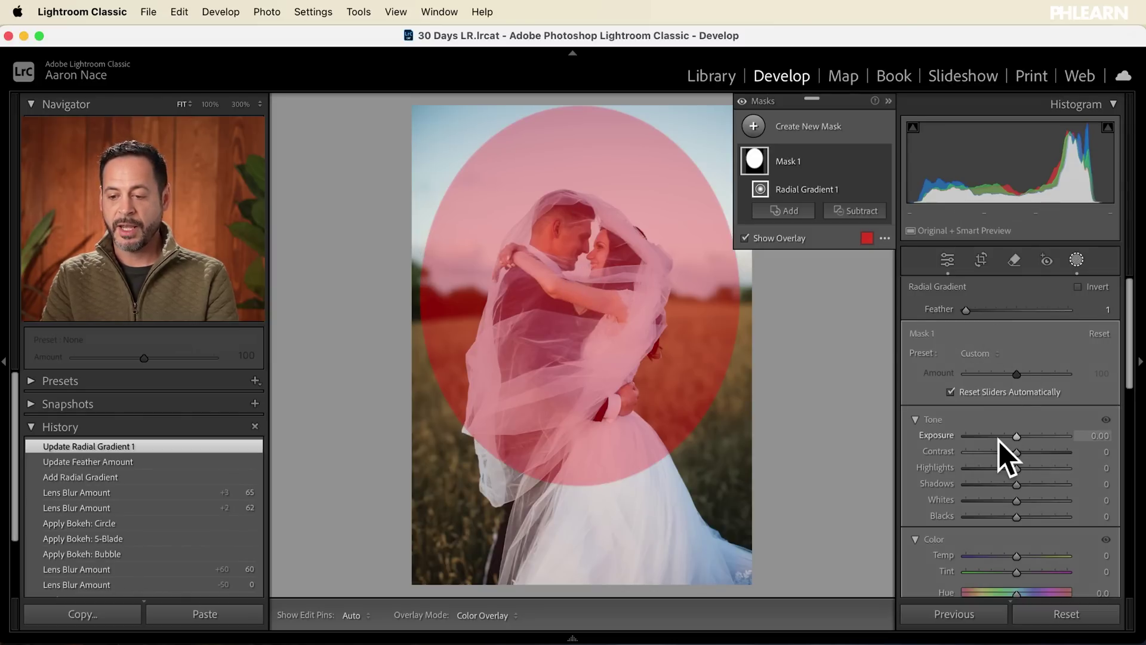
- Brighten the mask to Exposure 0.51 and soften its edge to Feather 45
drag(1017, 435, 1022, 436)
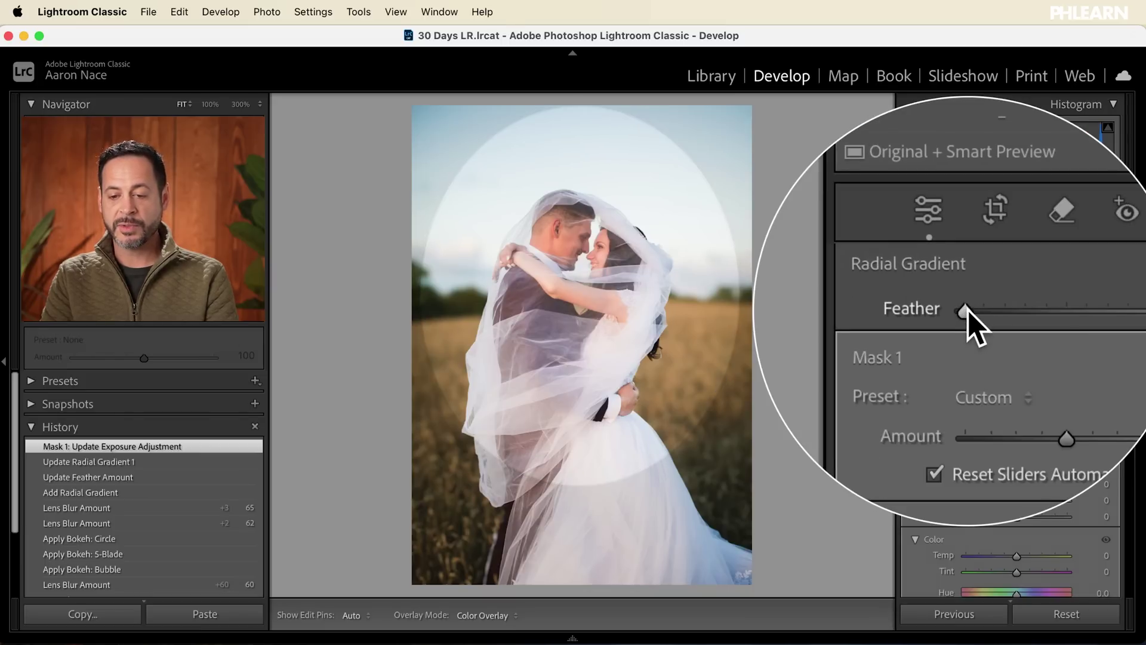
mouse_move(977, 312)
mouse_down()
mouse_move(1072, 308)
mouse_move(988, 310)
mouse_up()
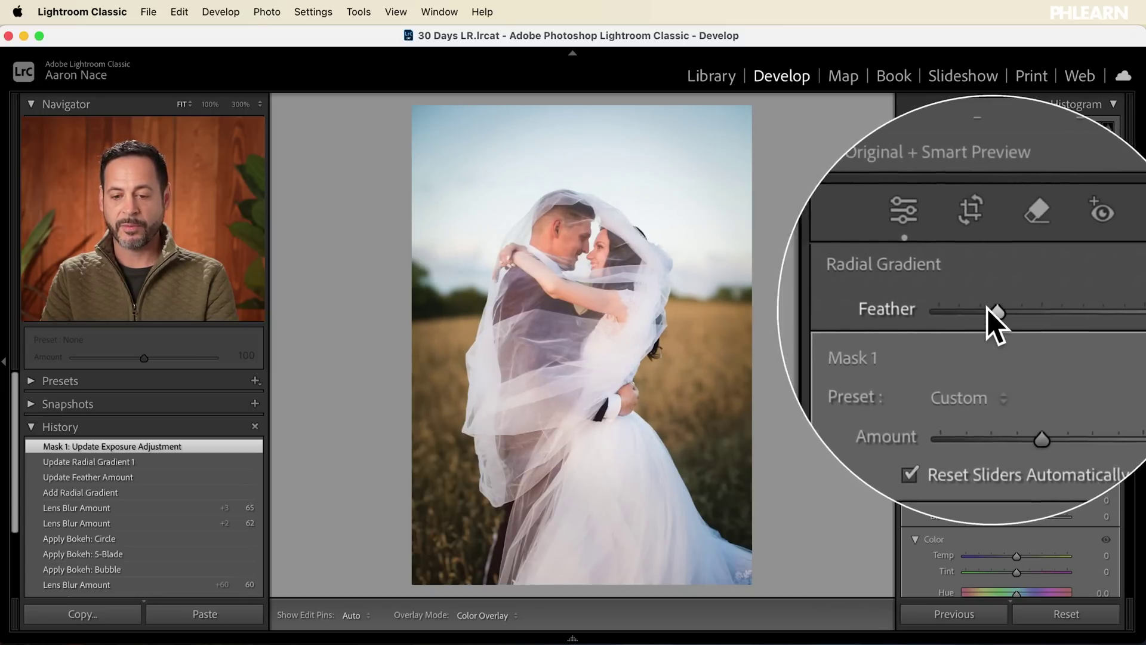
drag(990, 305, 1014, 305)
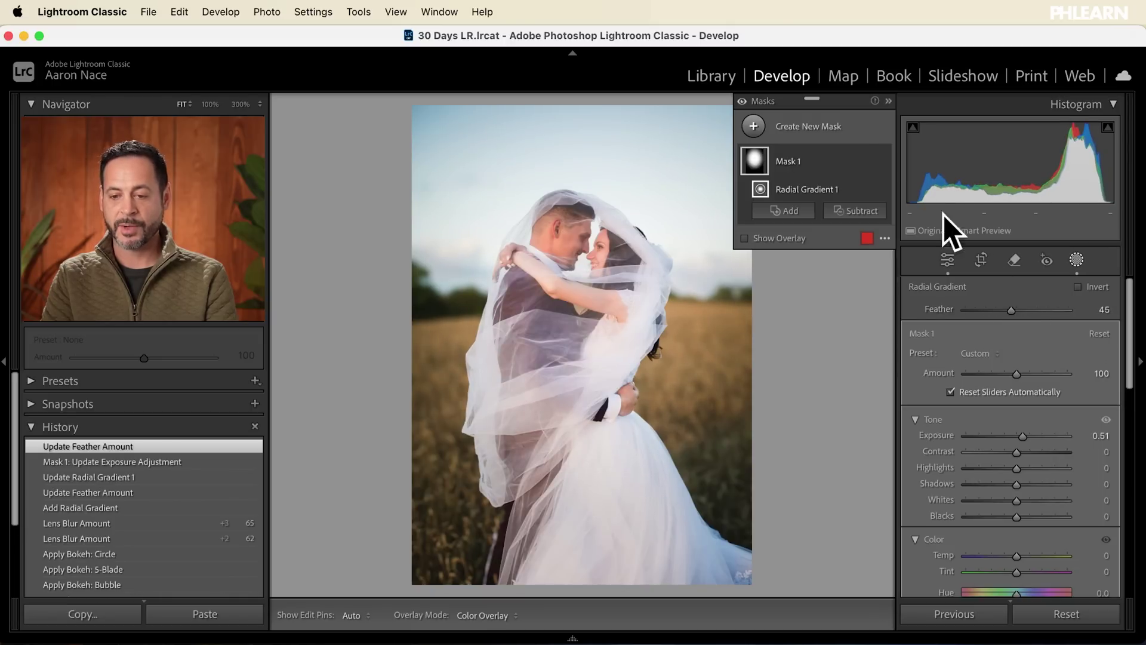
click(882, 161)
click(882, 161)
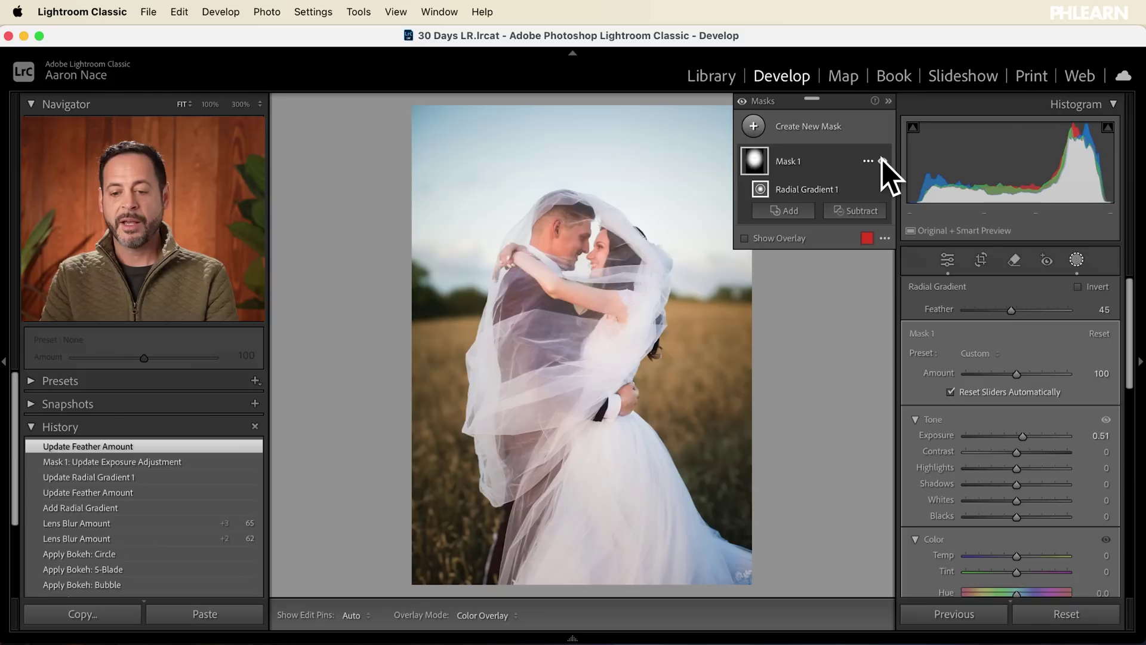
click(882, 161)
click(883, 160)
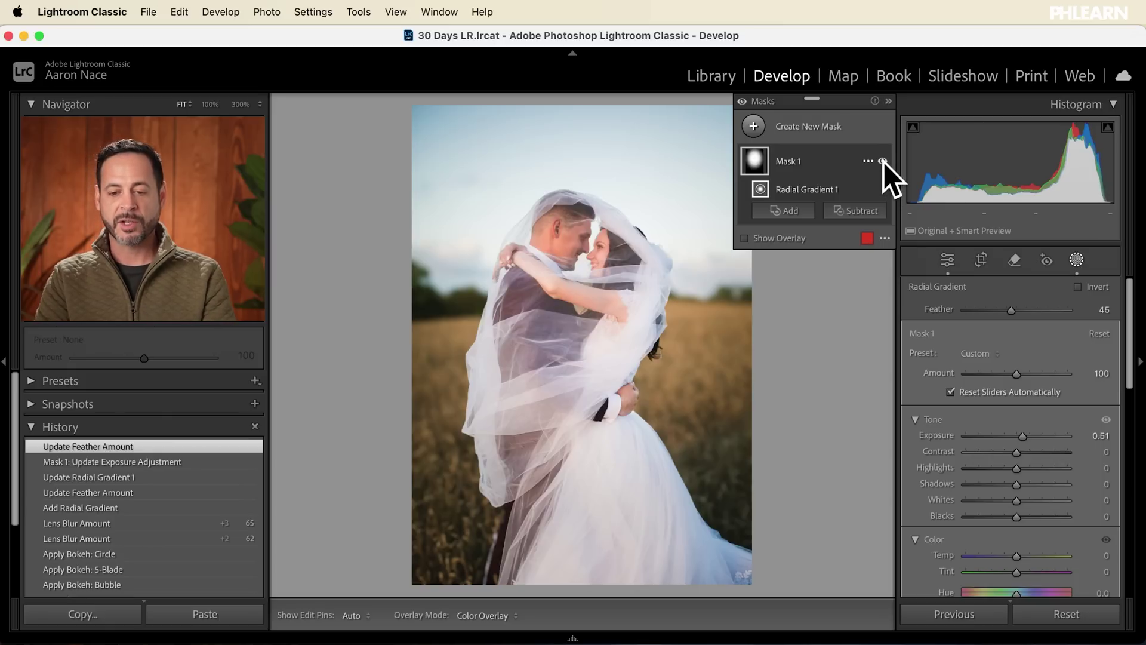
click(882, 161)
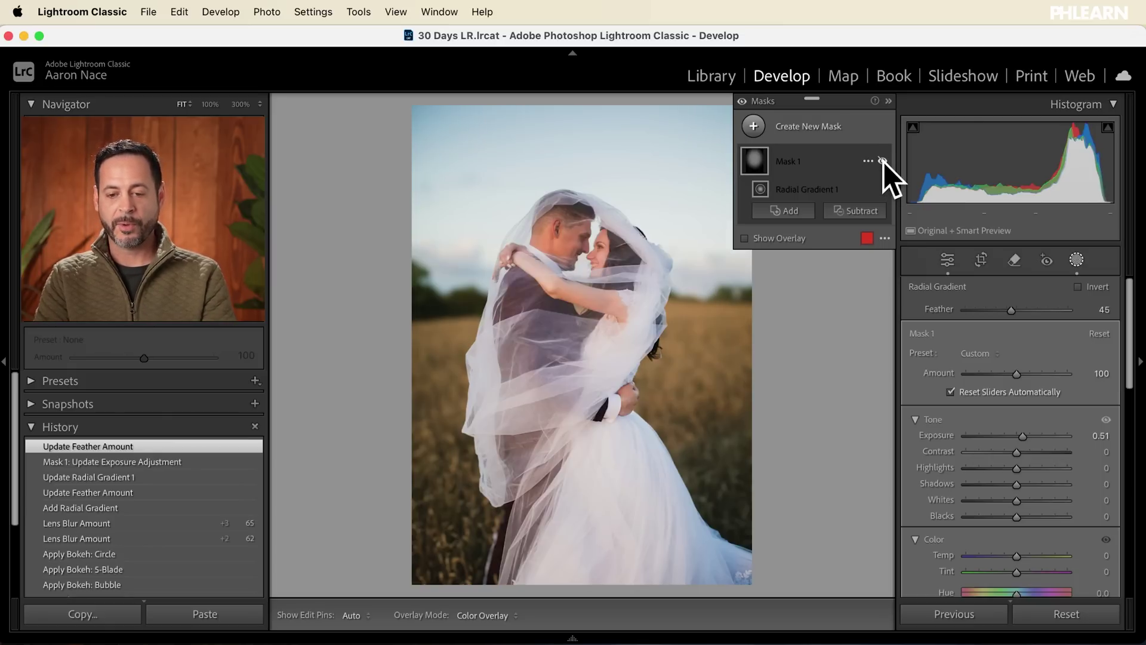
click(882, 161)
click(882, 161)
click(882, 161)
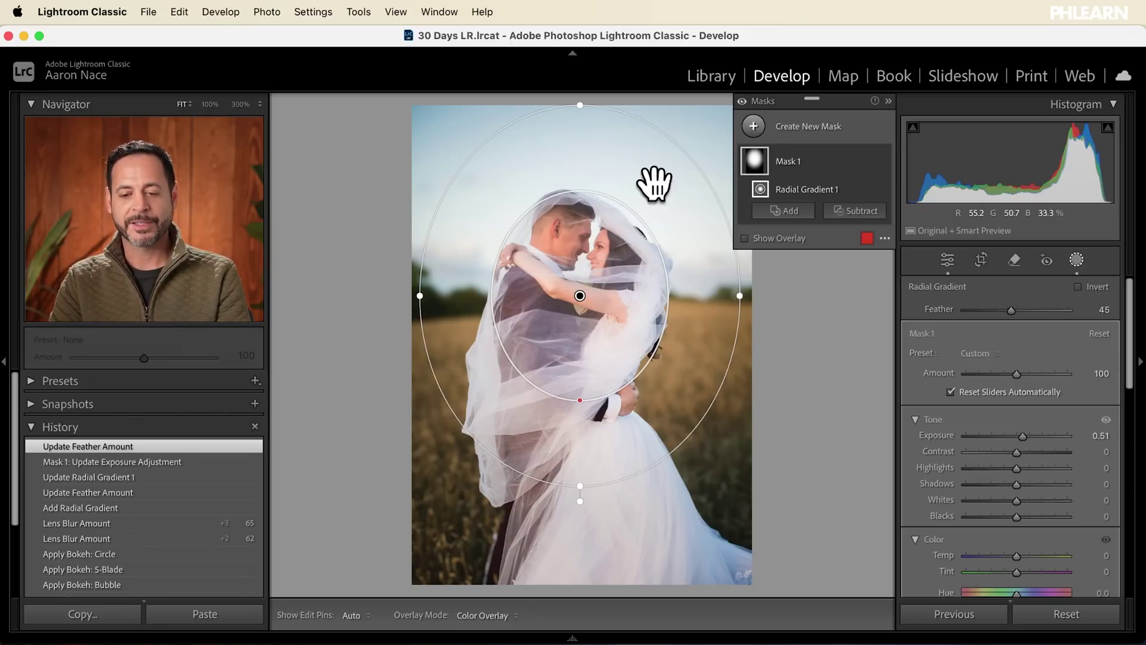
click(812, 127)
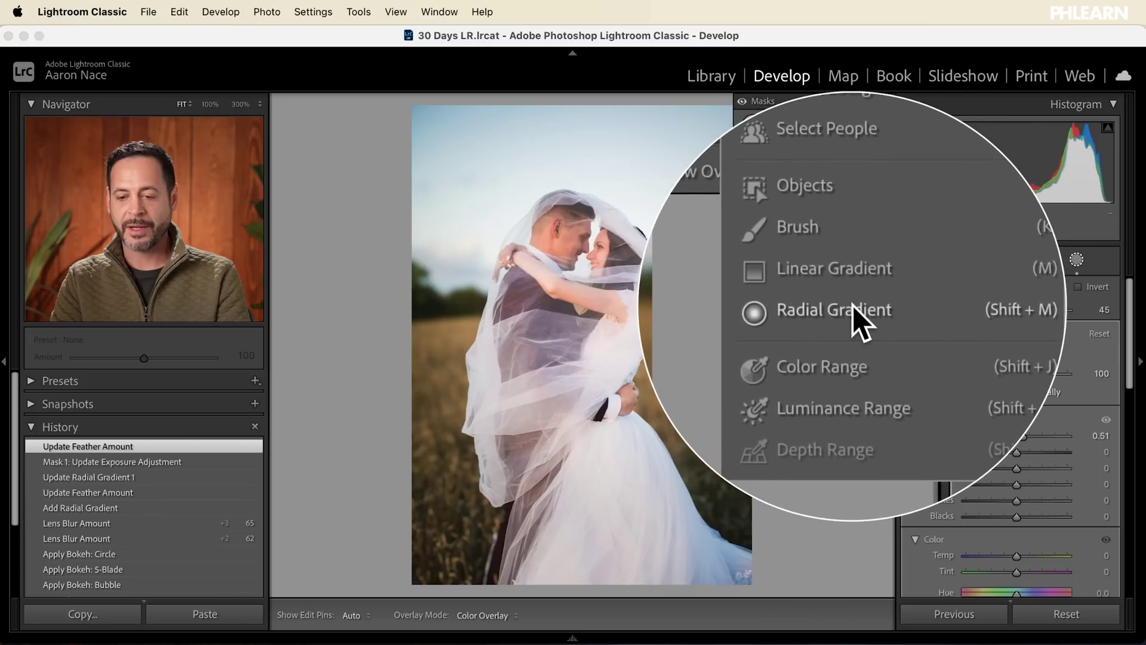
- Draw a second radial gradient ellipse over the couple with Feather 0, set slightly lower
click(854, 306)
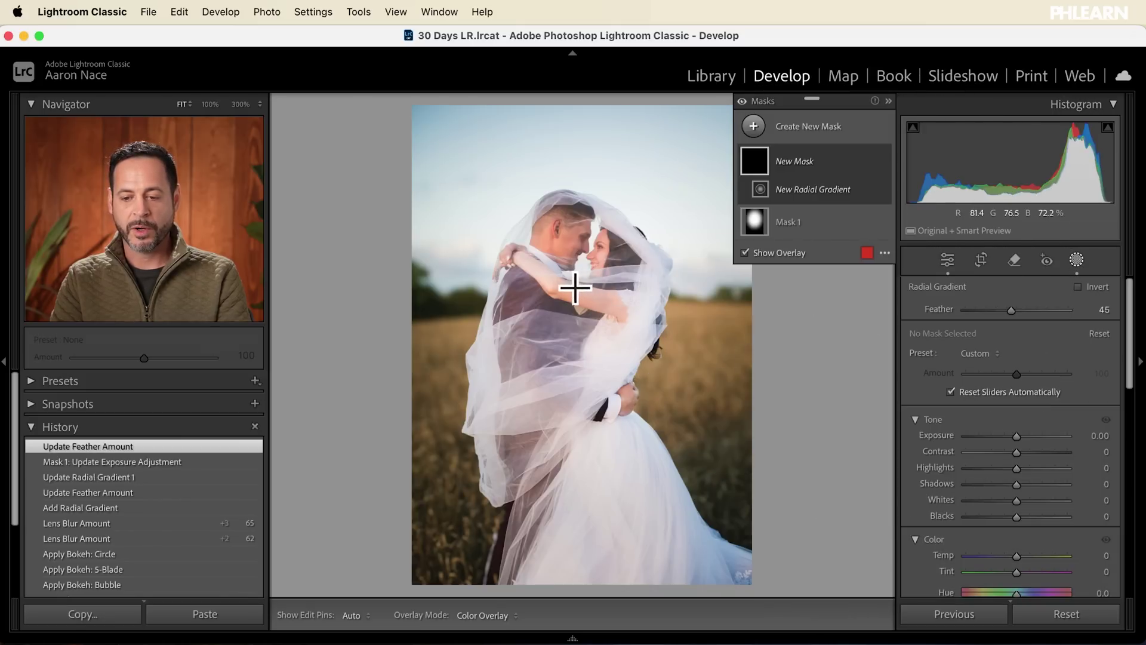
key(o)
drag(1011, 310, 965, 310)
drag(589, 318, 787, 555)
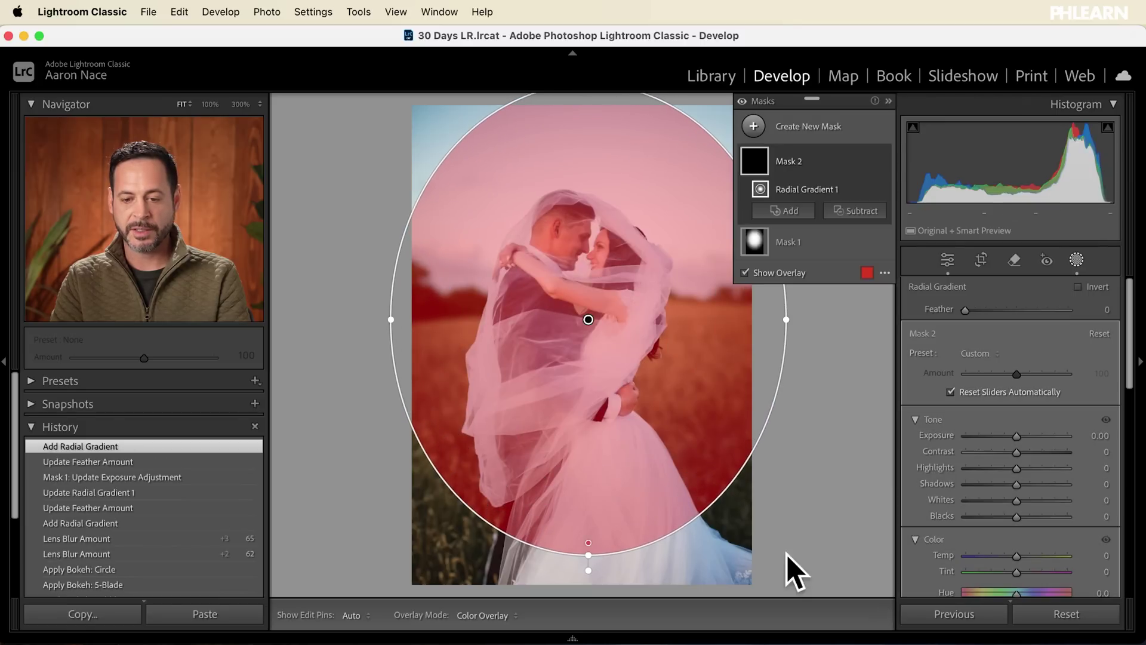
drag(594, 331, 594, 351)
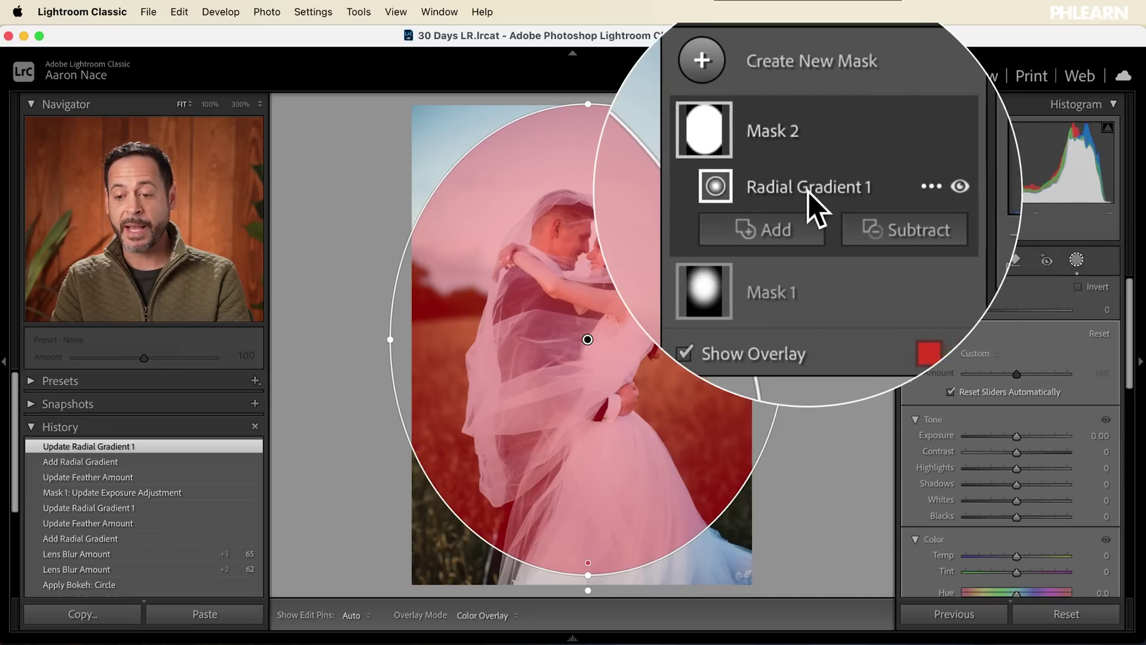
- Invert the gradient and darken the edges to Exposure -0.61 with Feather 22
click(867, 190)
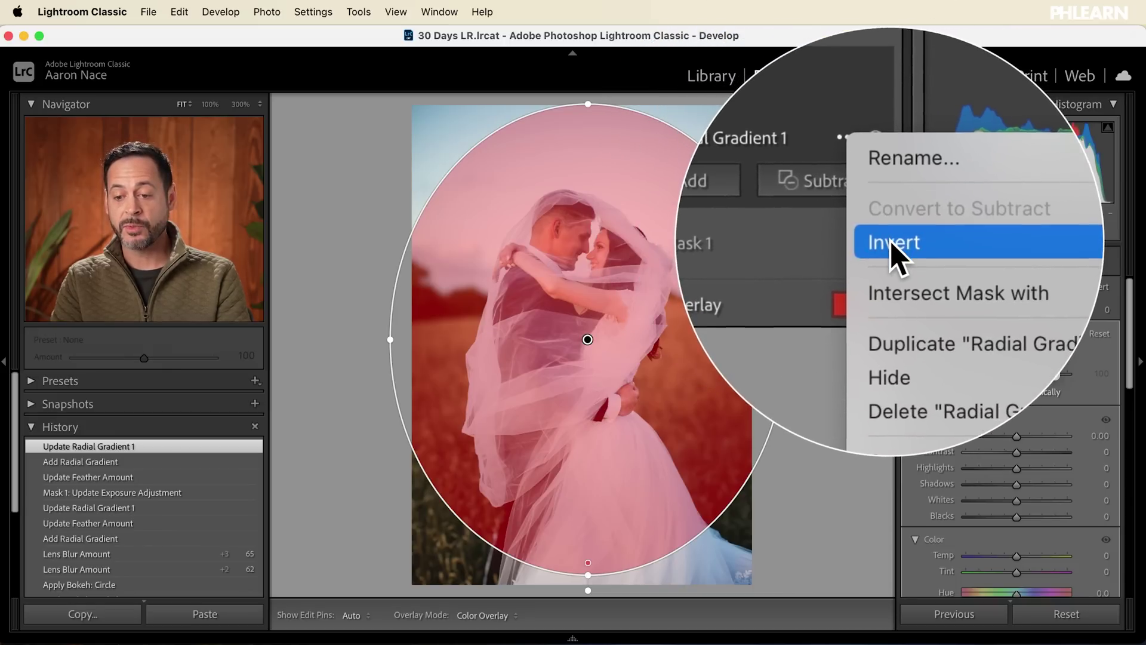
click(893, 238)
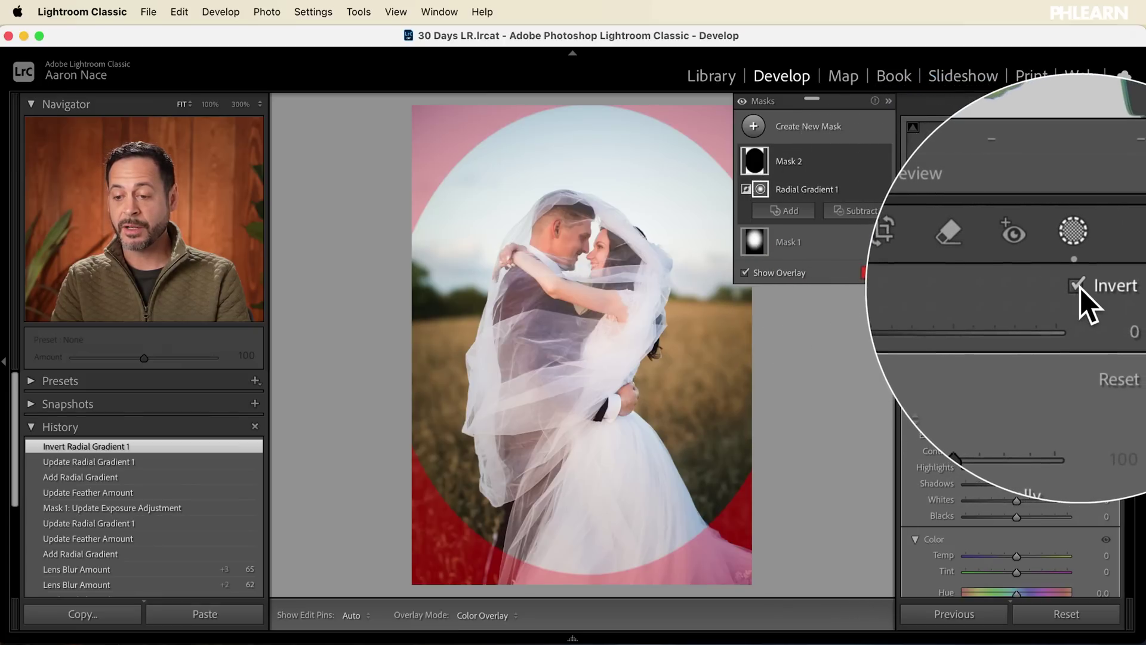
click(1078, 287)
click(1078, 287)
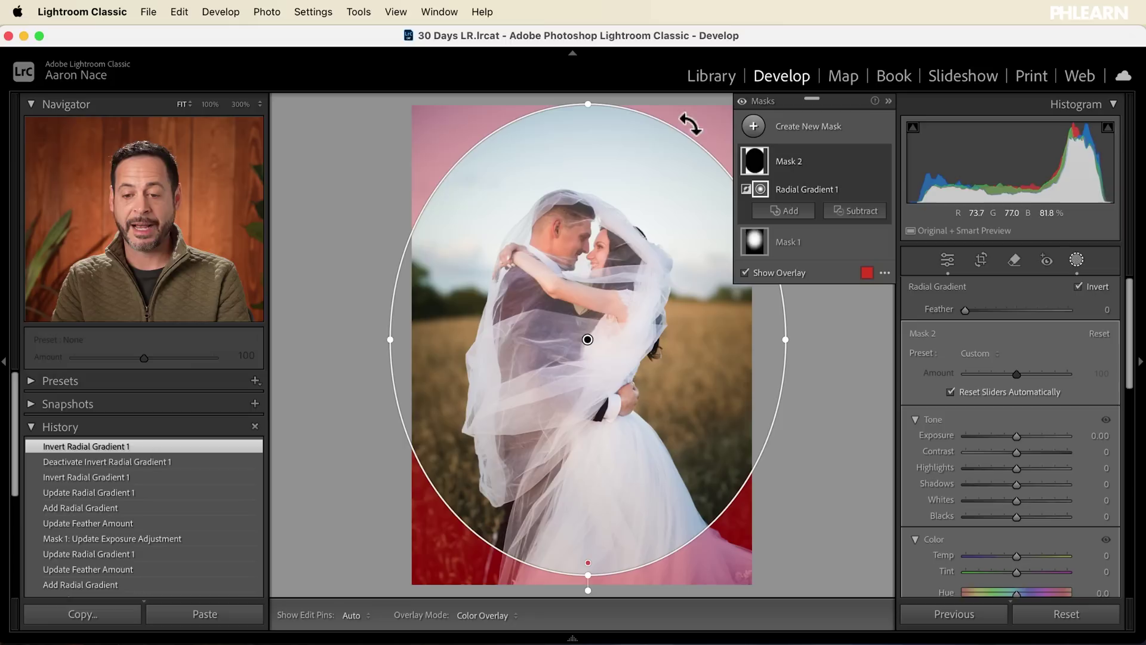
drag(1016, 438, 1008, 438)
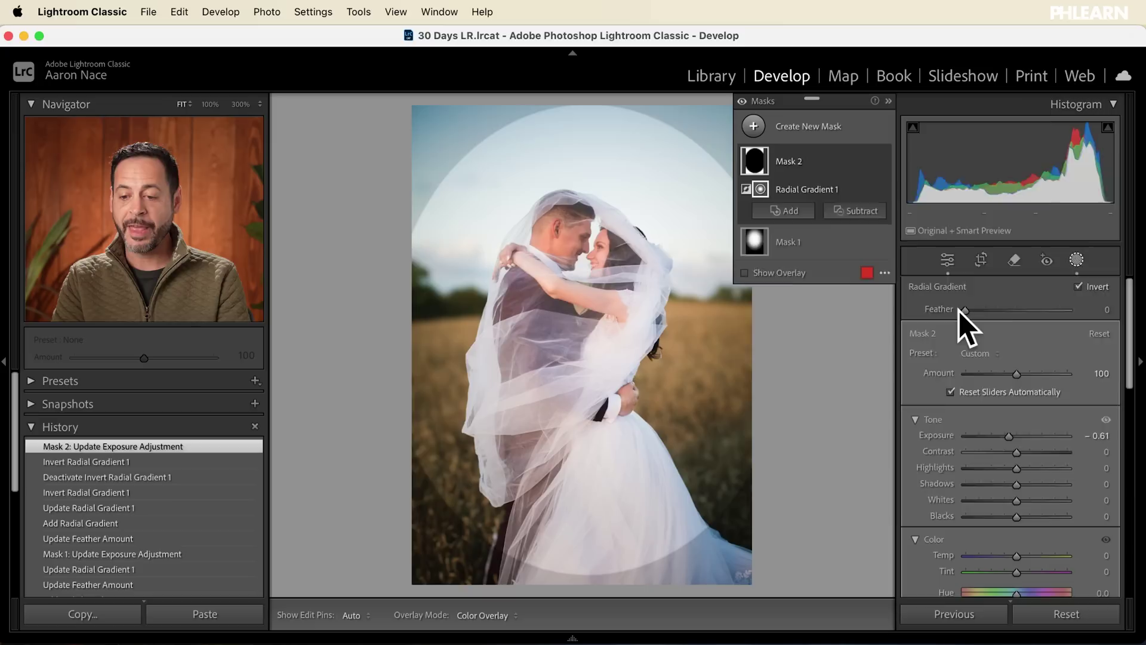
drag(966, 310, 992, 309)
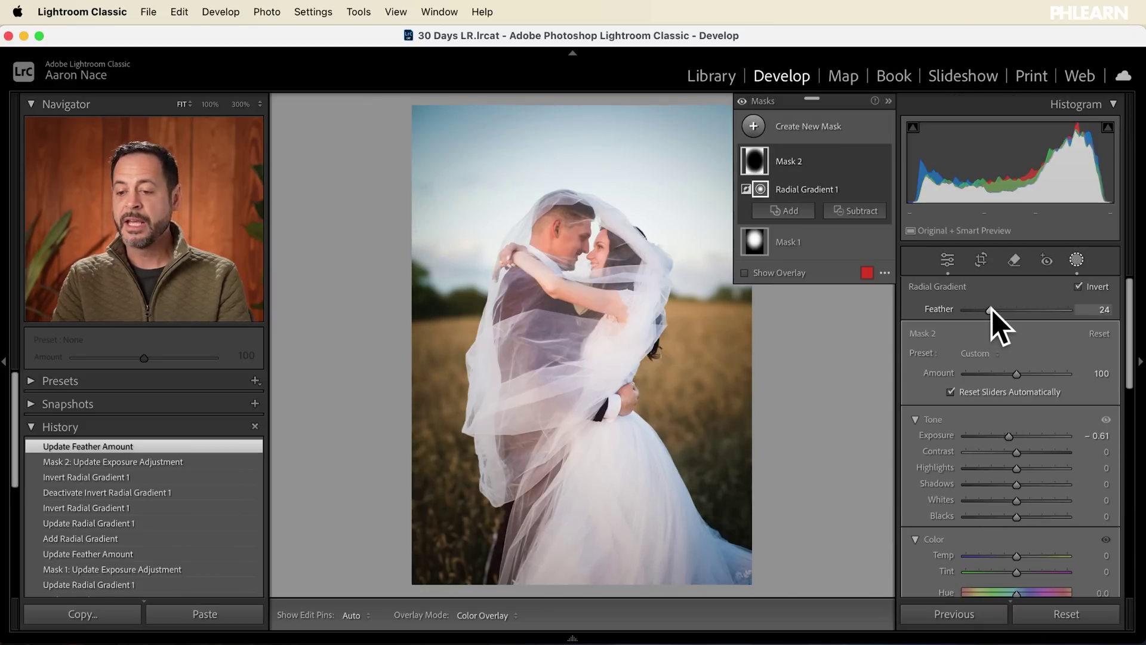
mouse_move(992, 309)
mouse_down()
mouse_move(1072, 309)
mouse_move(969, 307)
mouse_move(989, 305)
mouse_up()
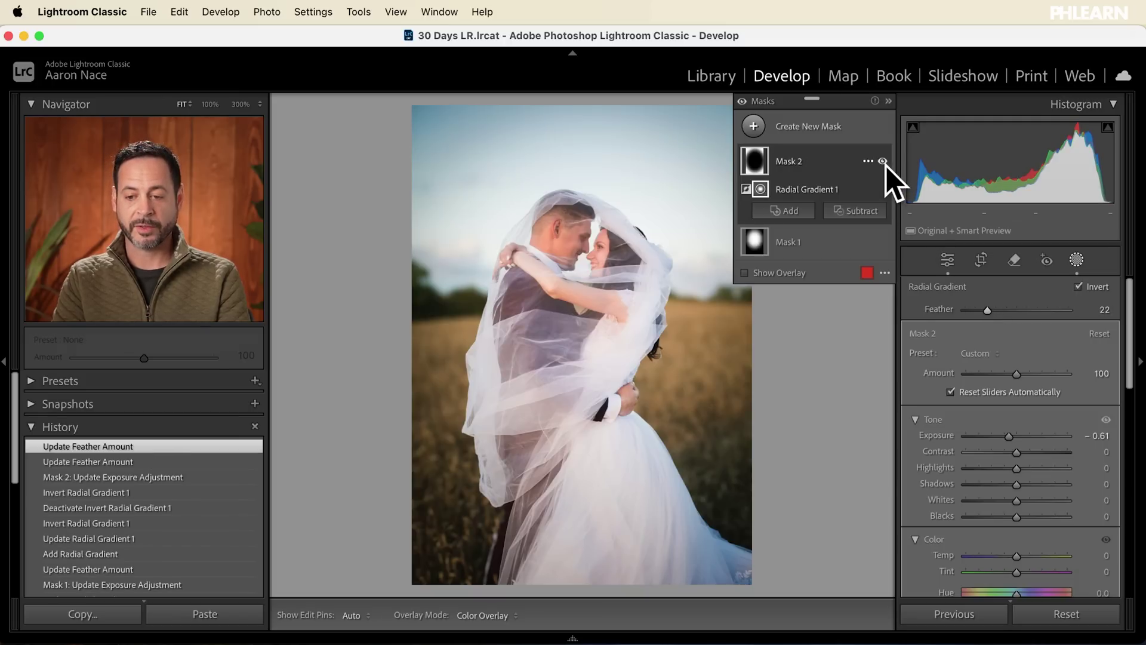
- Hide and show the vignette and all mask adjustments to compare before and after
click(884, 162)
click(884, 162)
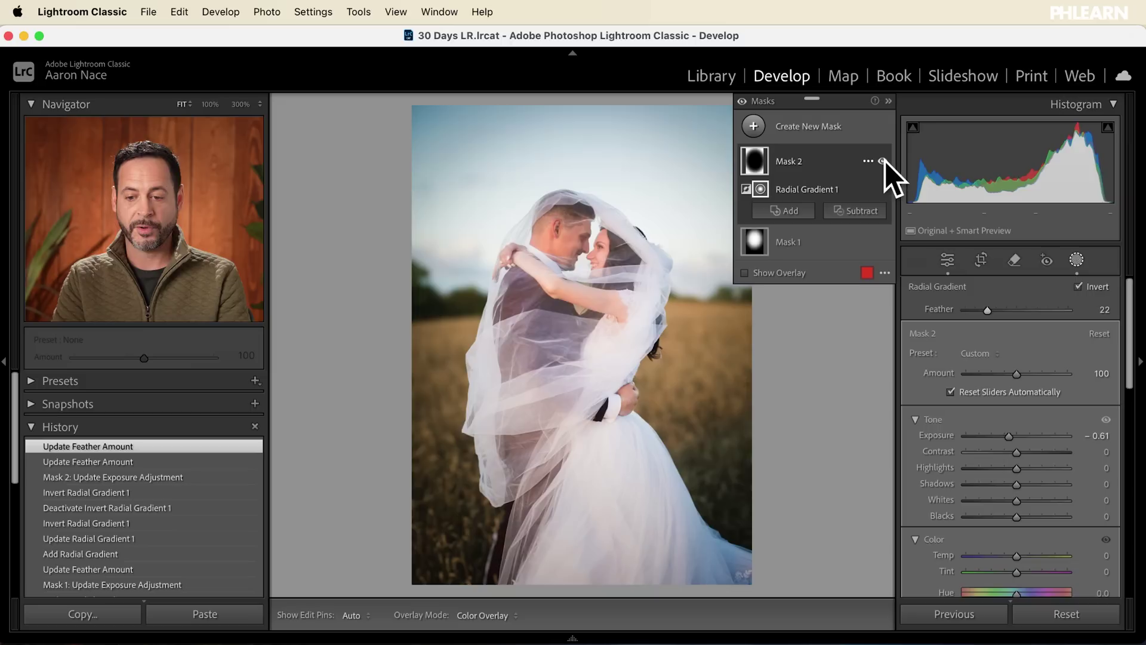
click(742, 102)
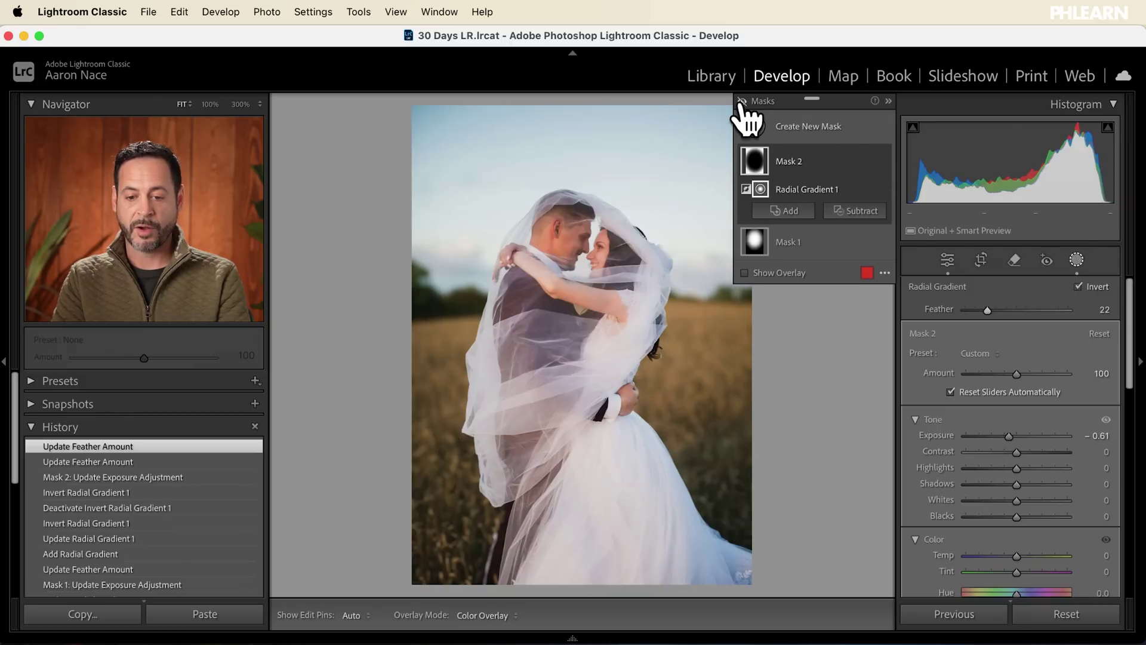
click(742, 101)
click(742, 101)
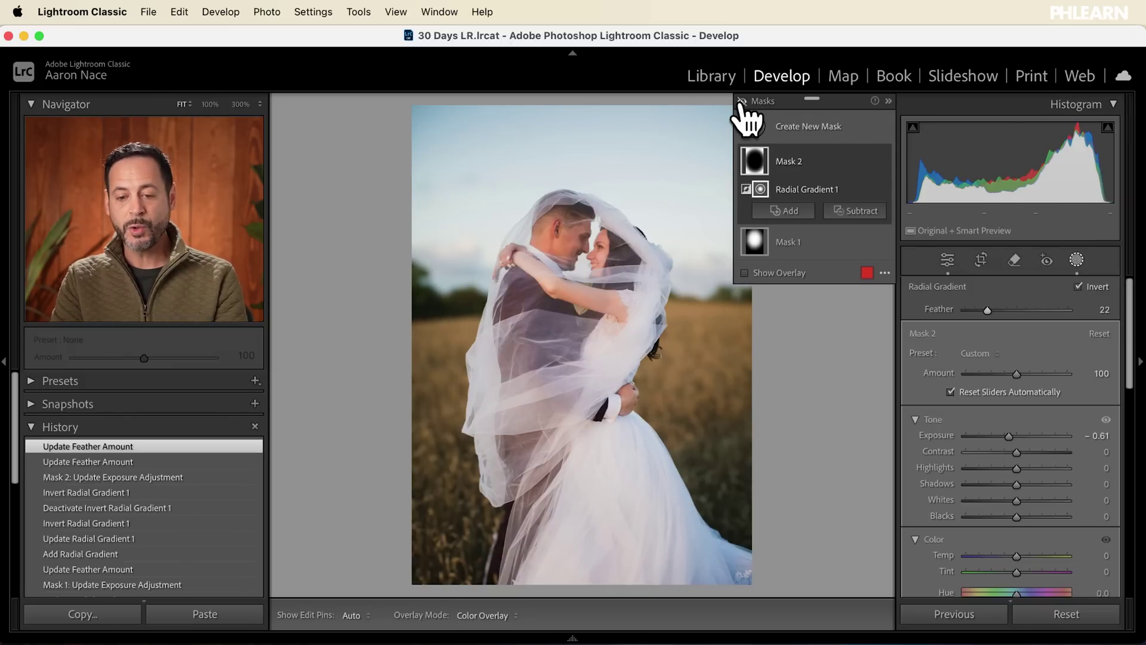
click(742, 101)
click(742, 101)
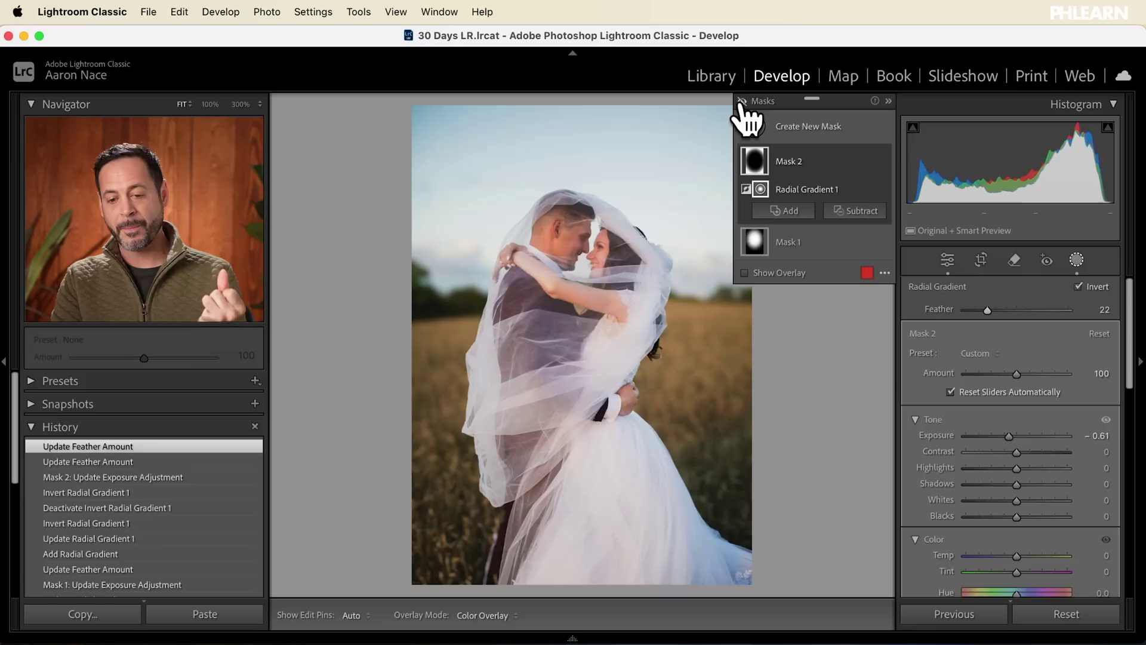
click(742, 102)
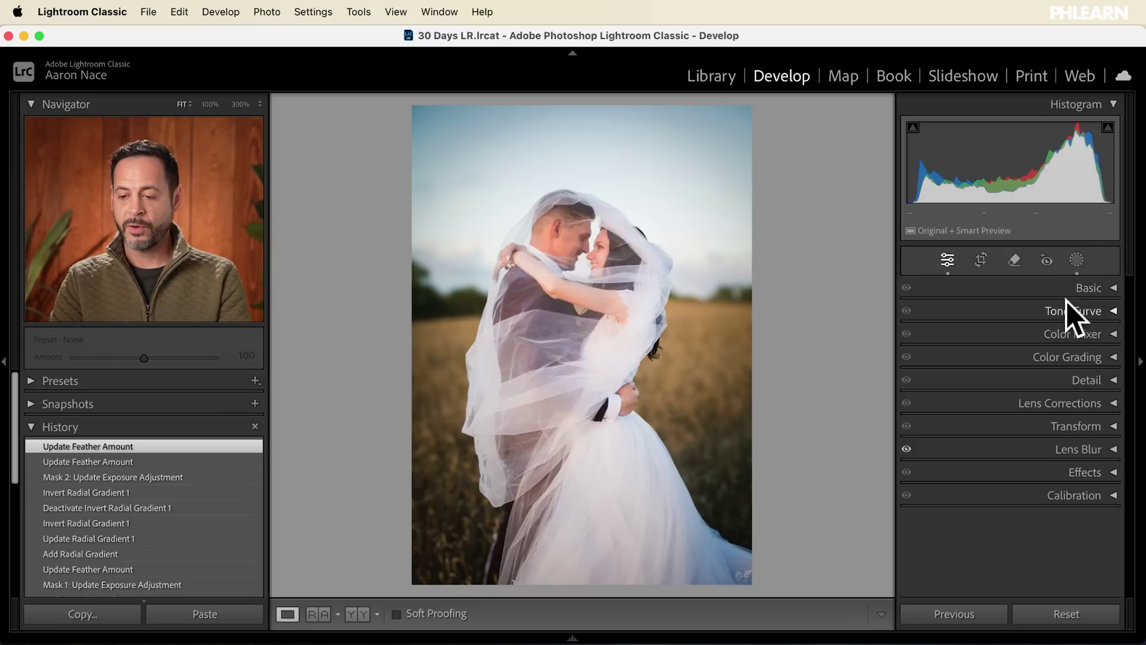
- In Color Grading, warm the midtones to Hue 42 and Saturation 28
click(1085, 358)
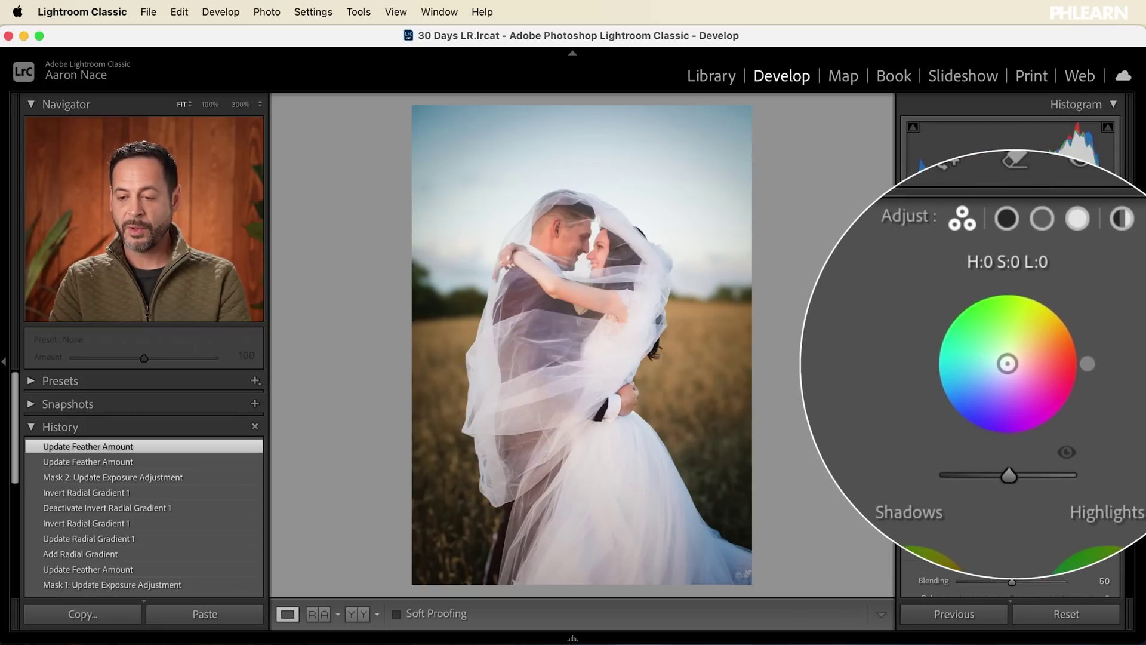
drag(1007, 363, 1055, 362)
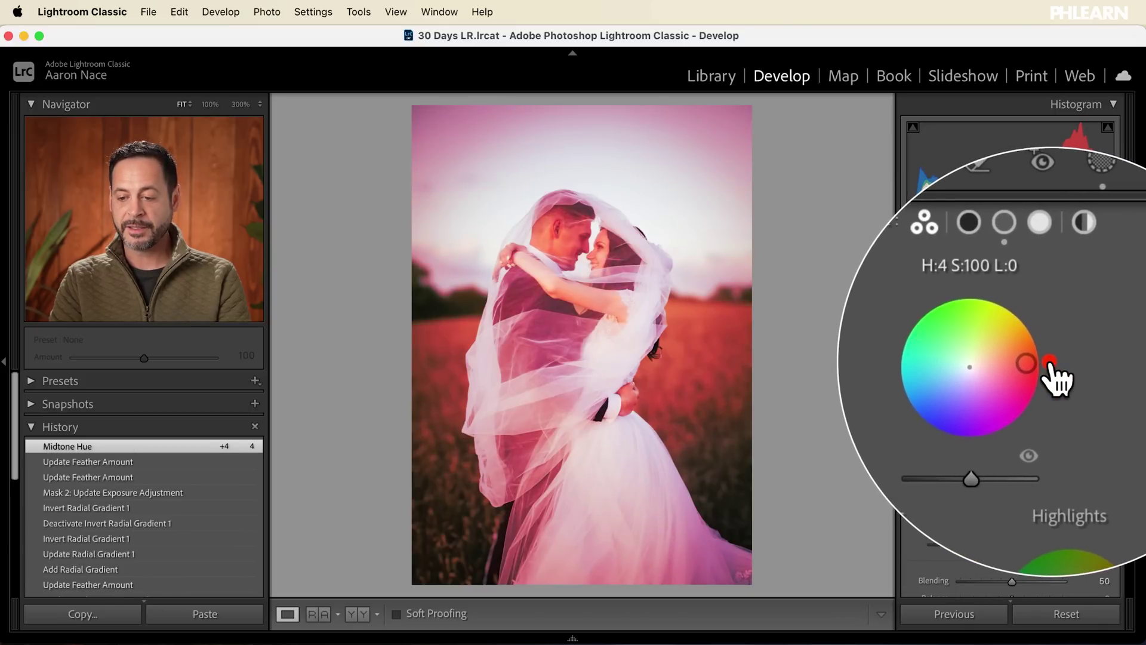
drag(1050, 360, 1016, 357)
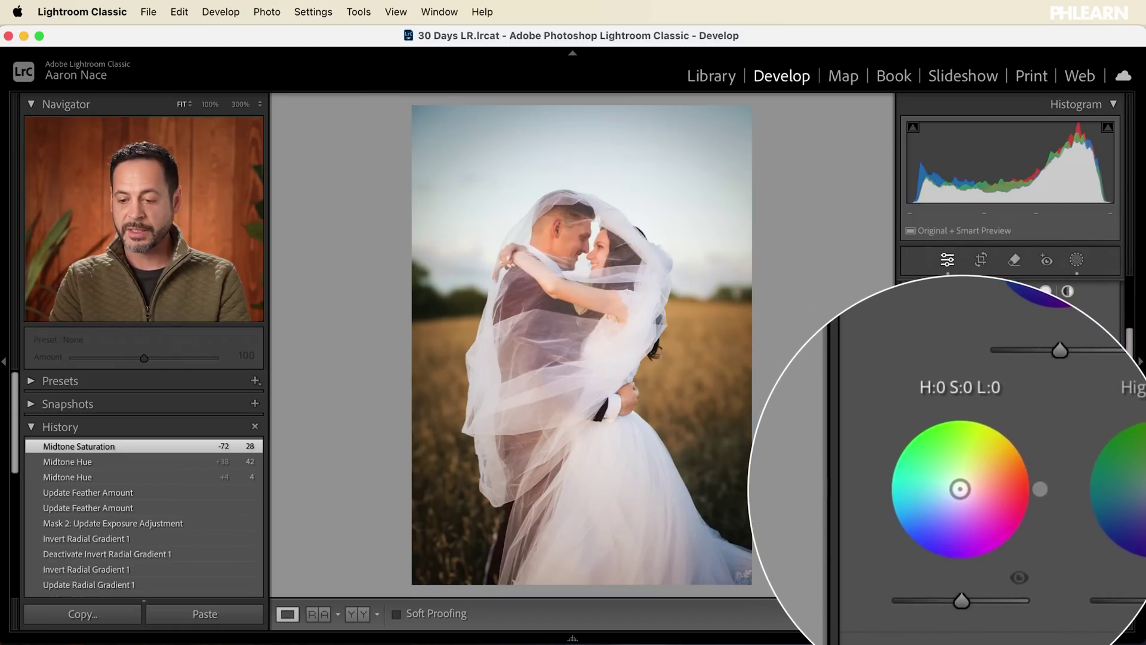
- Tint the shadows cyan-teal at Hue 200, then lower their saturation to 32
drag(960, 489, 934, 491)
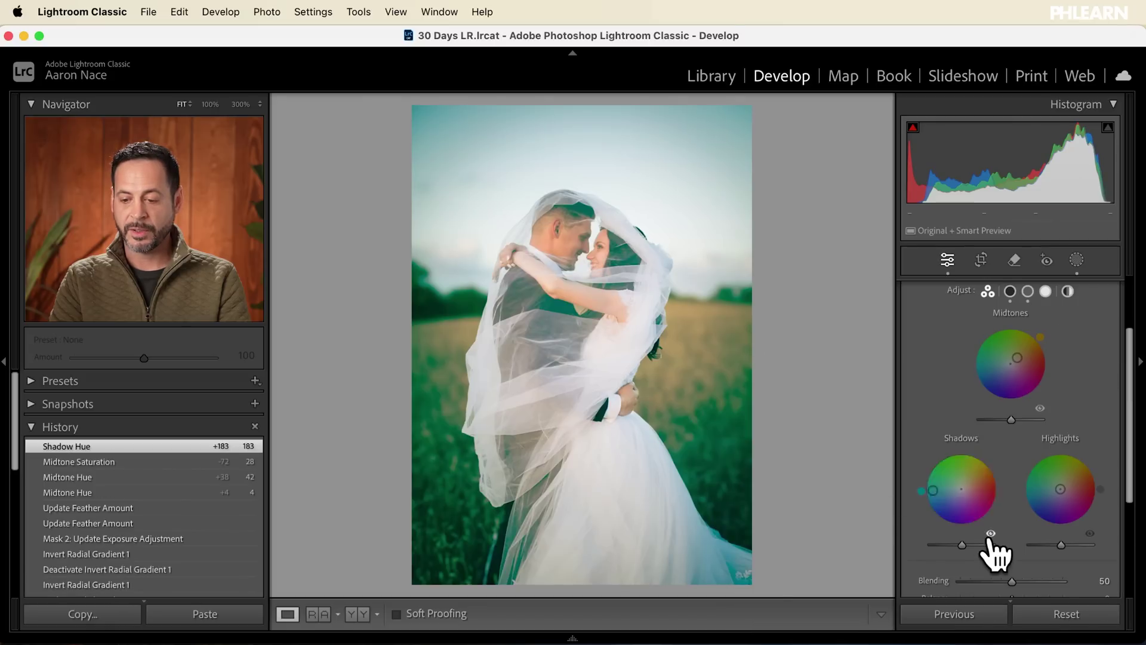
click(991, 533)
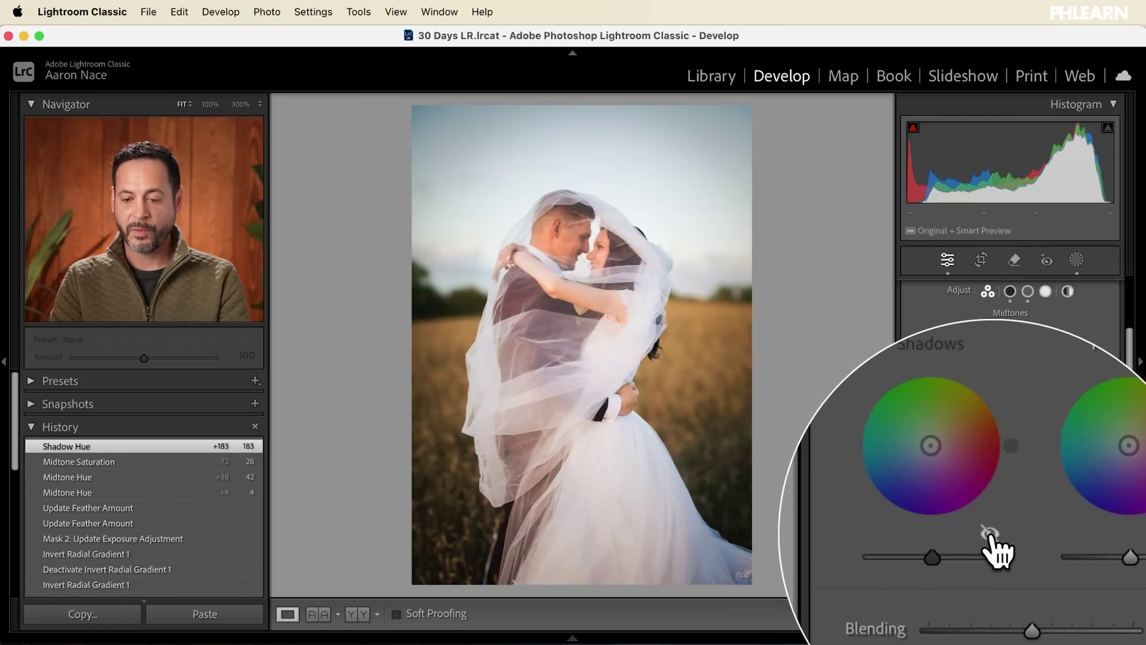
click(990, 533)
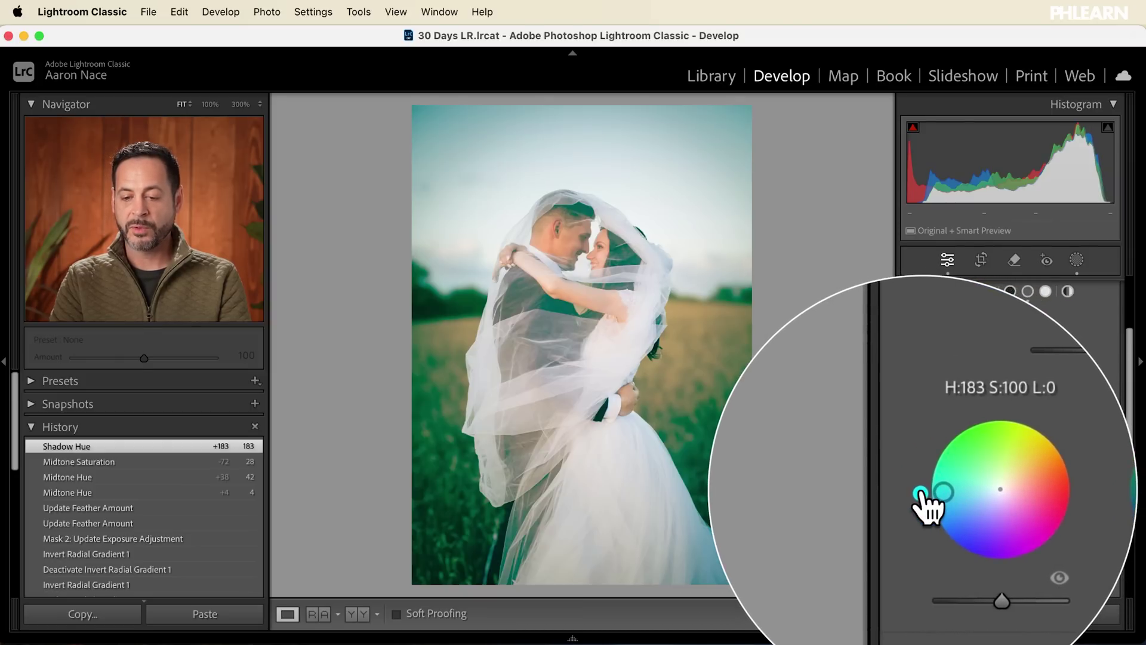
drag(921, 495, 928, 519)
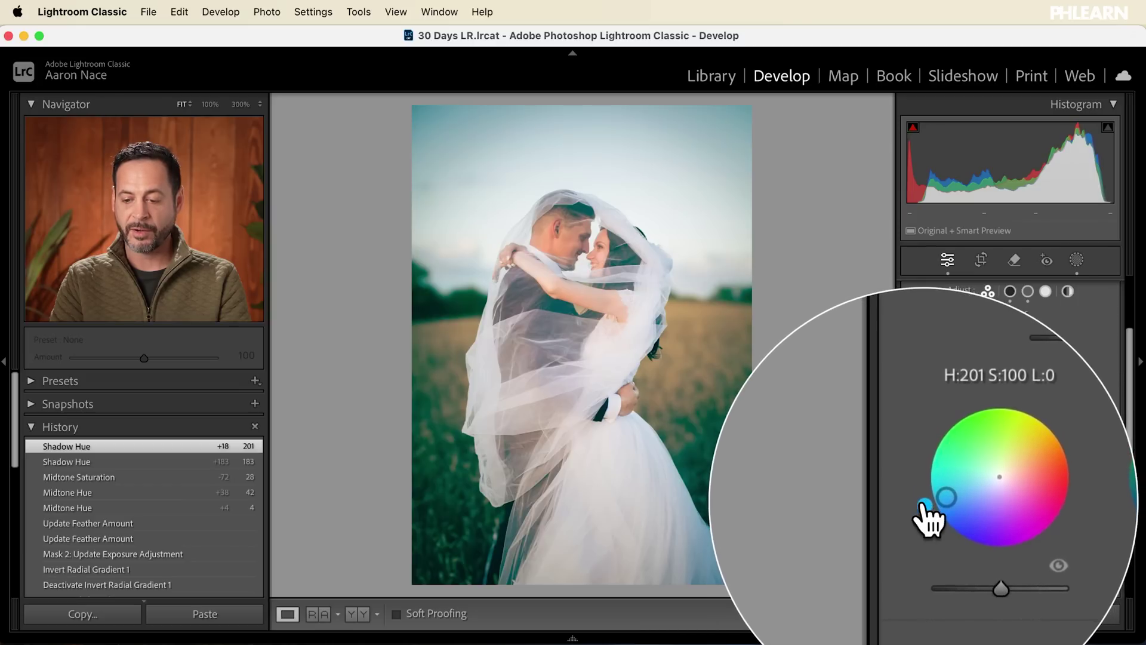
mouse_move(924, 504)
mouse_down()
mouse_move(932, 466)
mouse_move(931, 507)
mouse_move(952, 519)
mouse_move(1010, 518)
mouse_move(1000, 453)
mouse_move(974, 442)
mouse_move(944, 450)
mouse_move(906, 486)
mouse_move(1006, 540)
mouse_move(921, 545)
mouse_move(898, 499)
mouse_move(903, 525)
mouse_move(897, 493)
mouse_move(914, 453)
mouse_move(908, 521)
mouse_move(902, 509)
mouse_up()
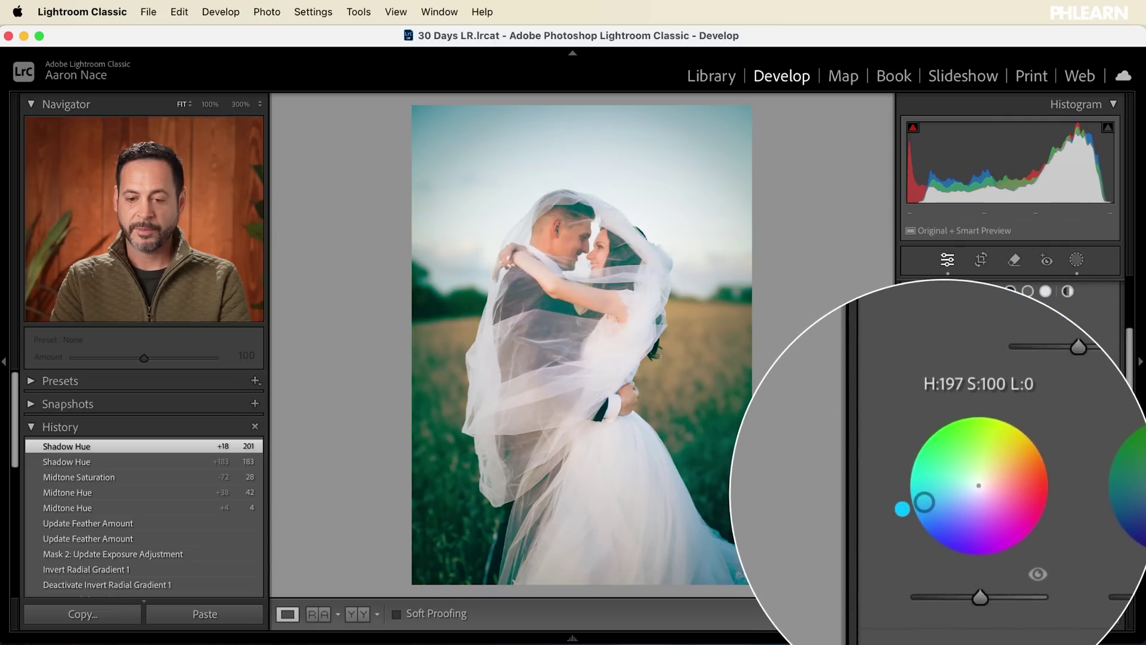
click(925, 507)
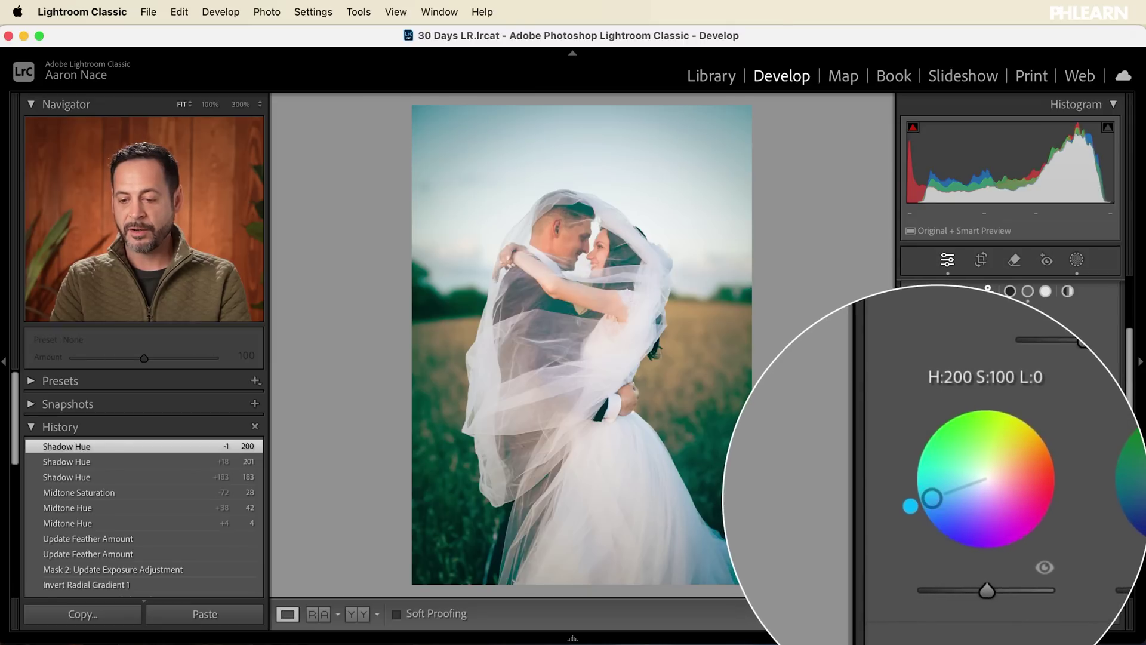
drag(932, 497, 952, 493)
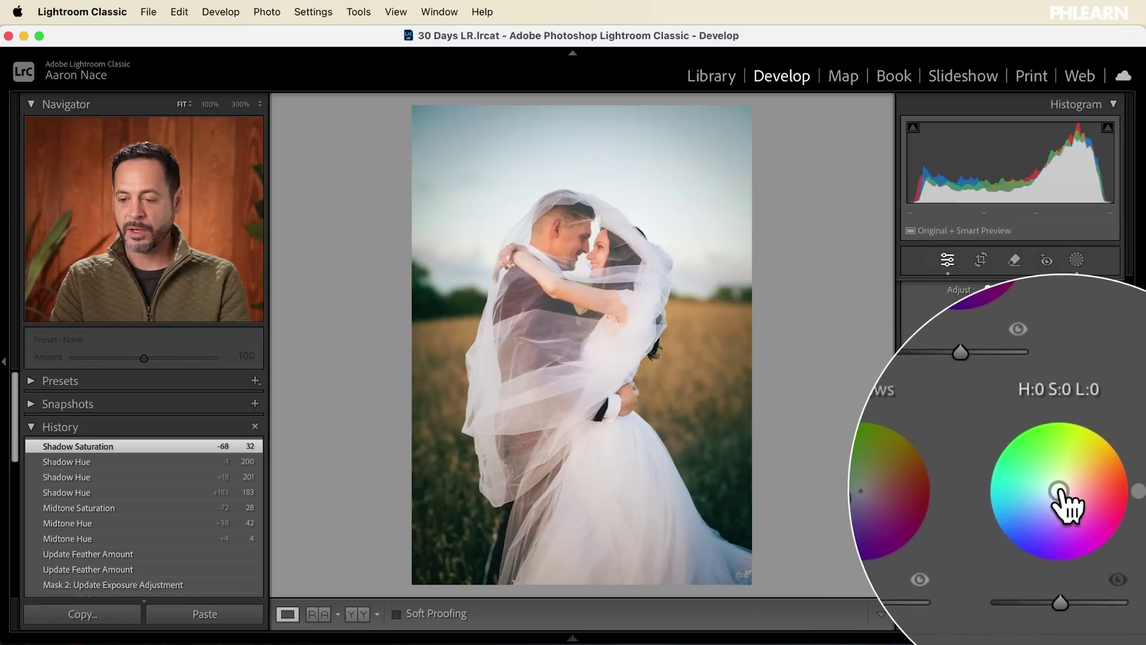
- Warm the highlights toward golden orange at Hue 43 and Saturation 27
drag(1067, 504, 1071, 462)
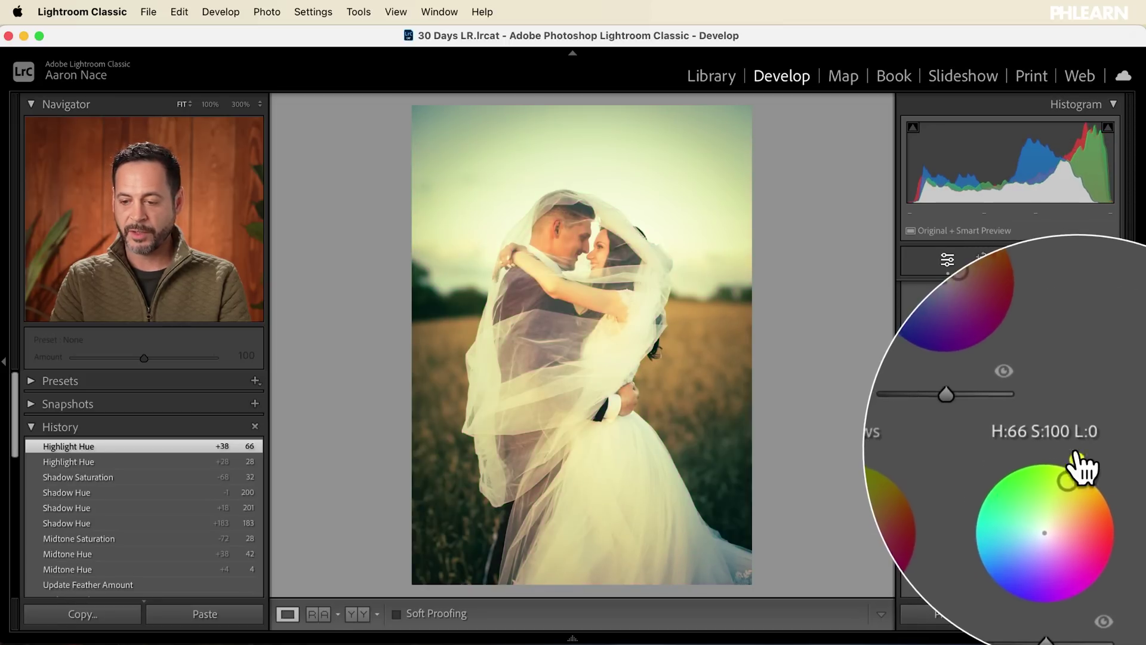
drag(1055, 461, 1083, 472)
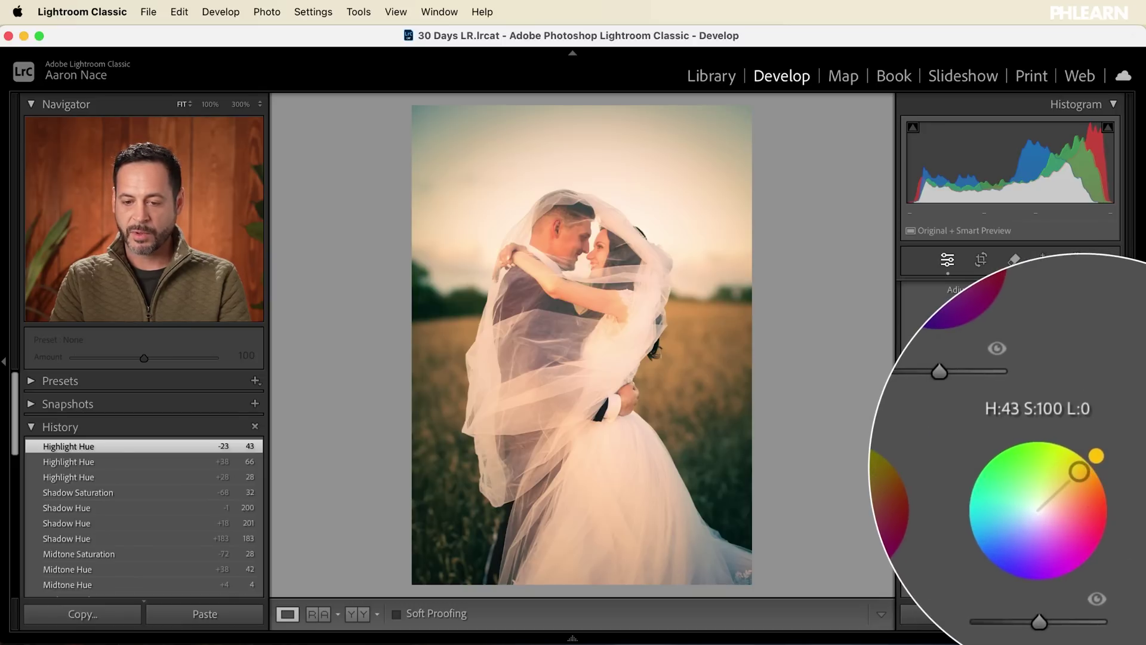
drag(1081, 470, 1067, 481)
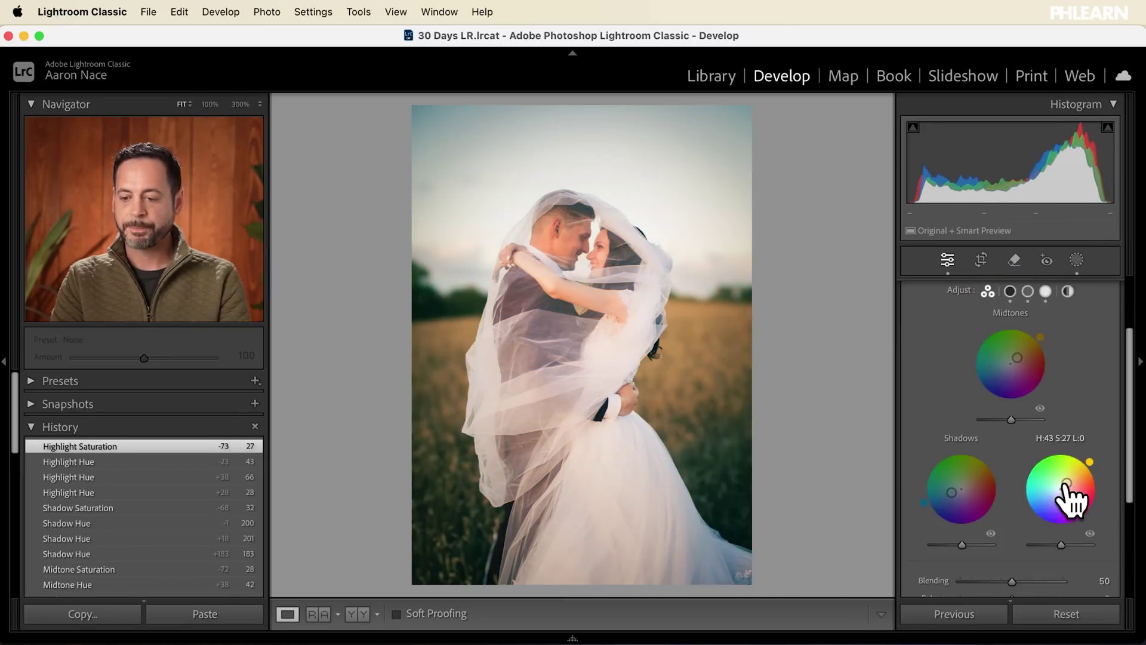
scroll(1068, 490, up, 5)
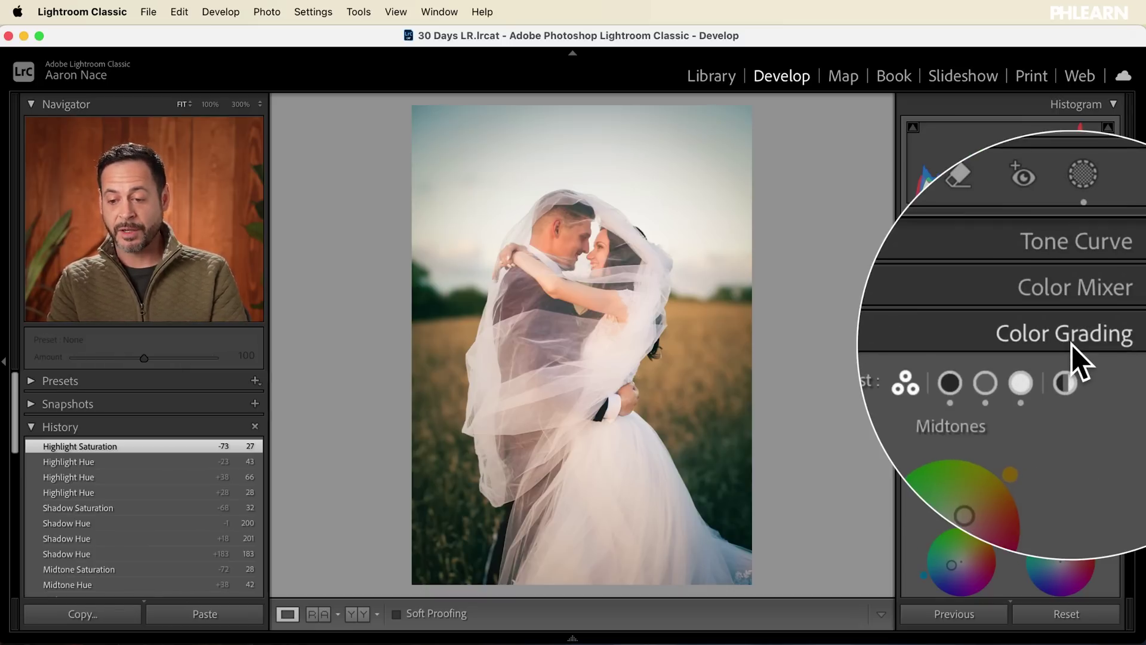
- Switch Color Grading off and back on to compare, then collapse the section
click(907, 339)
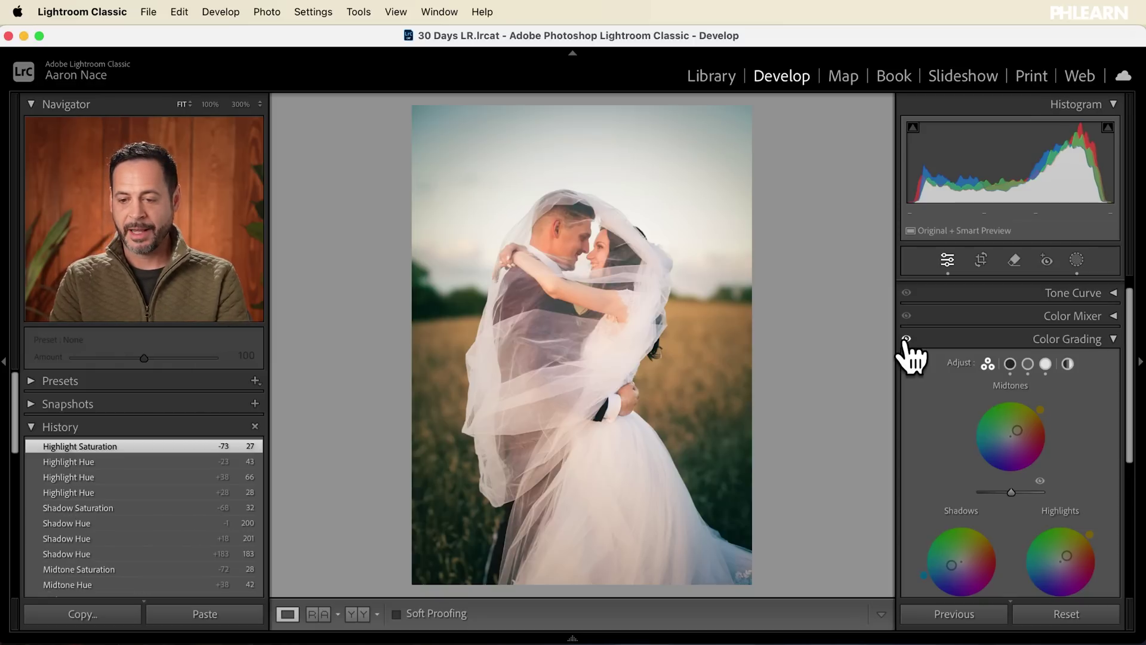
click(907, 339)
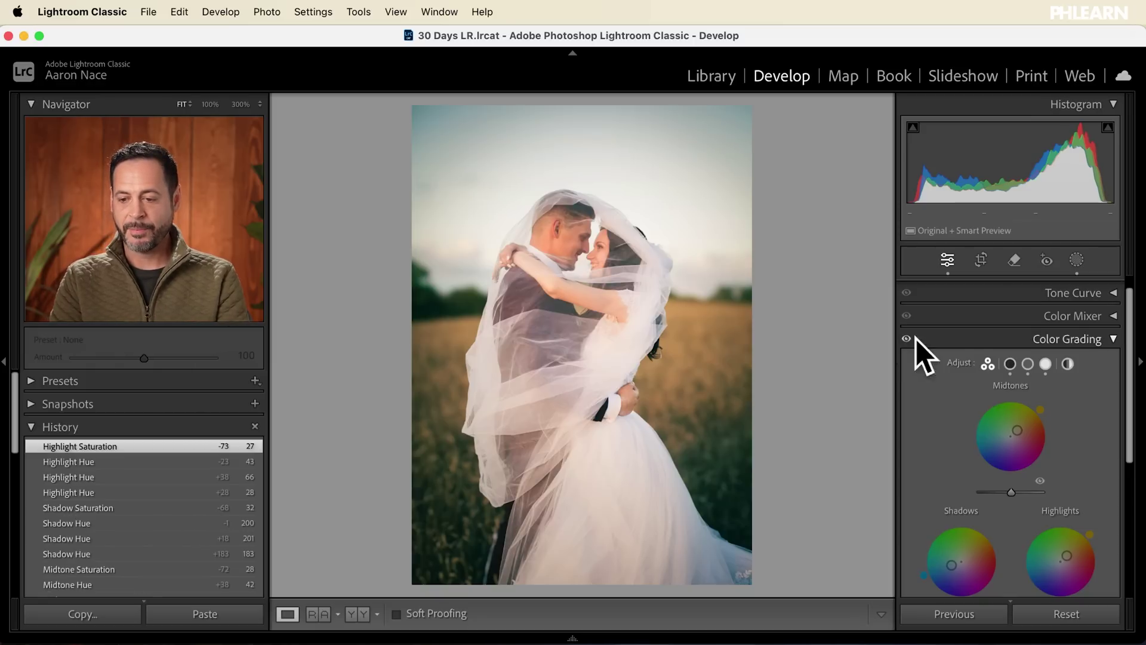
click(1111, 340)
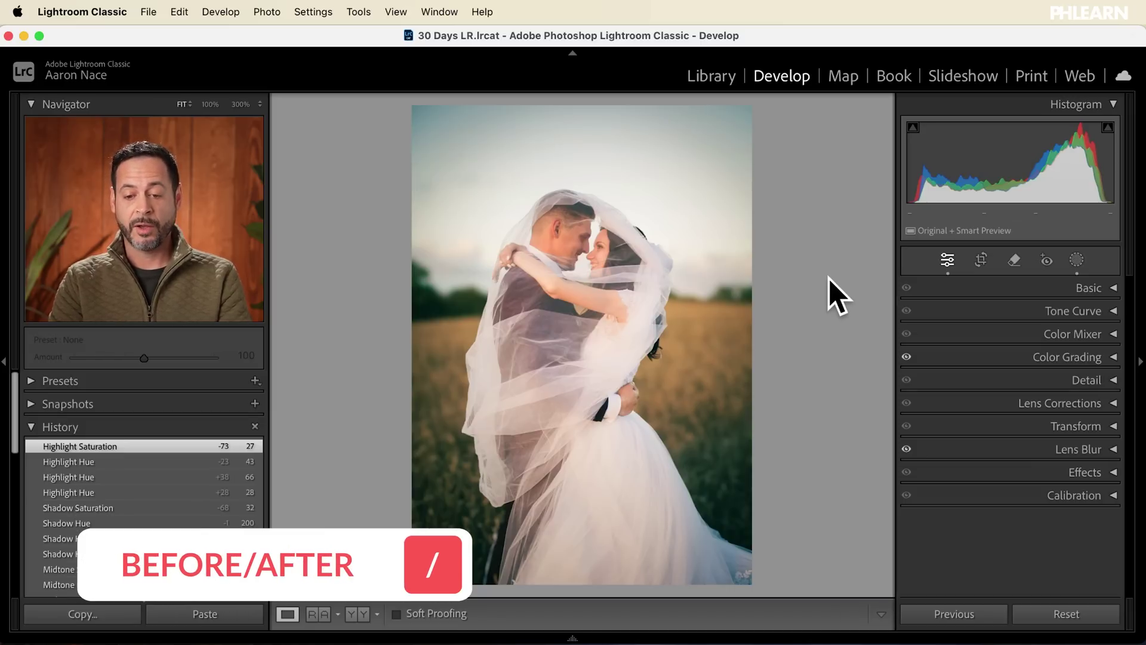
key(backslash)
key(backslash)
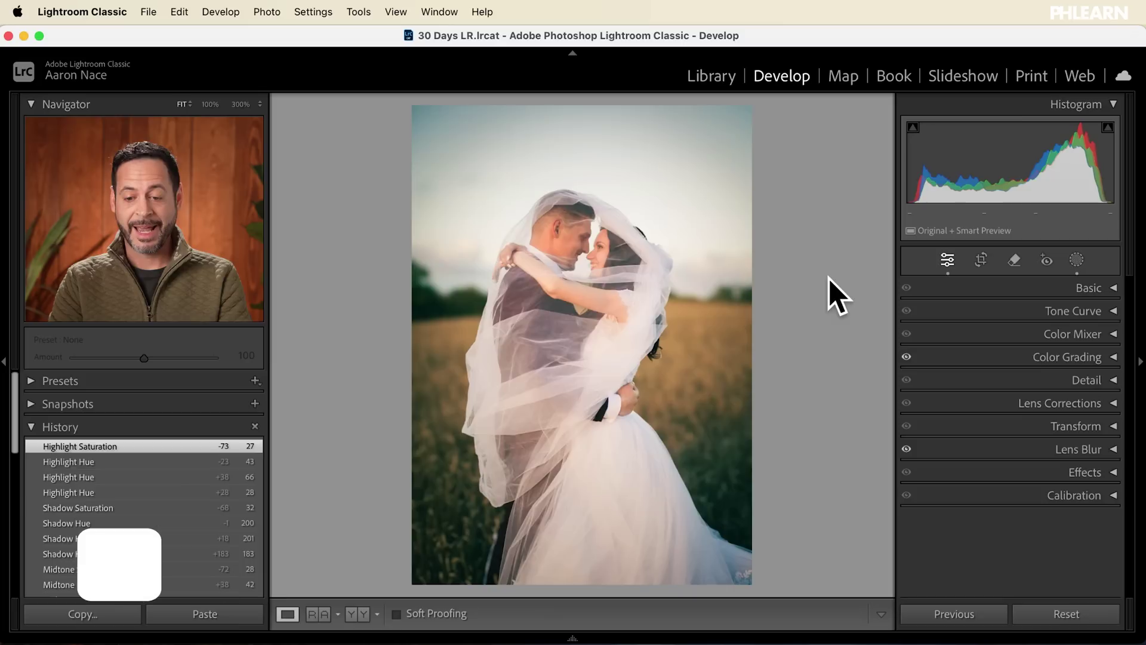
key(backslash)
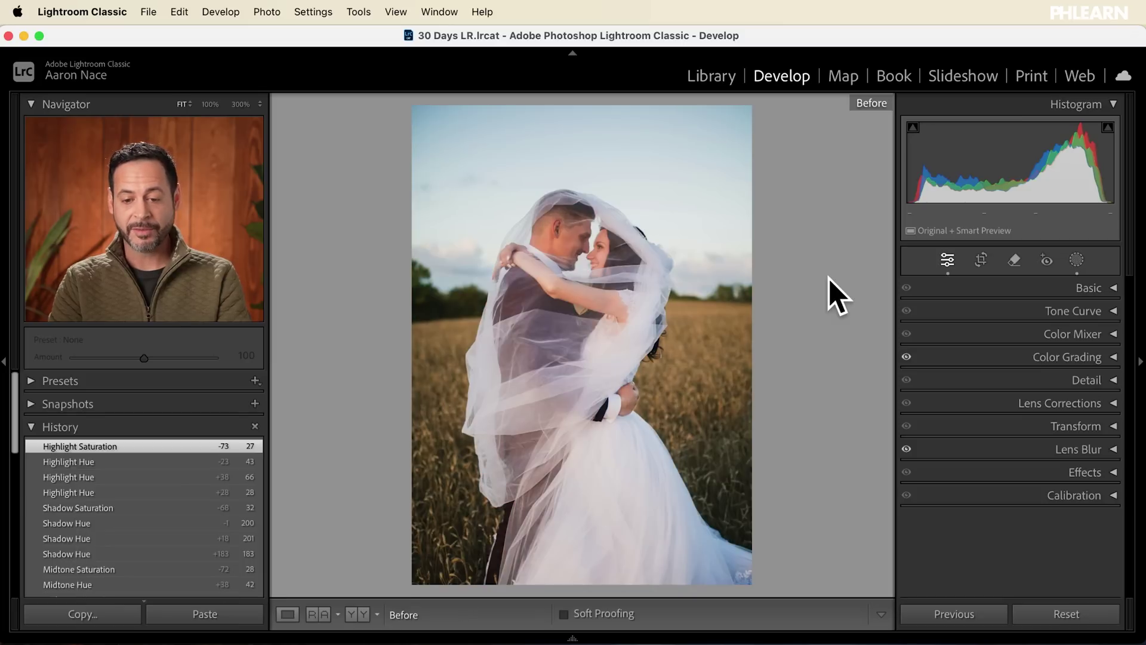
key(backslash)
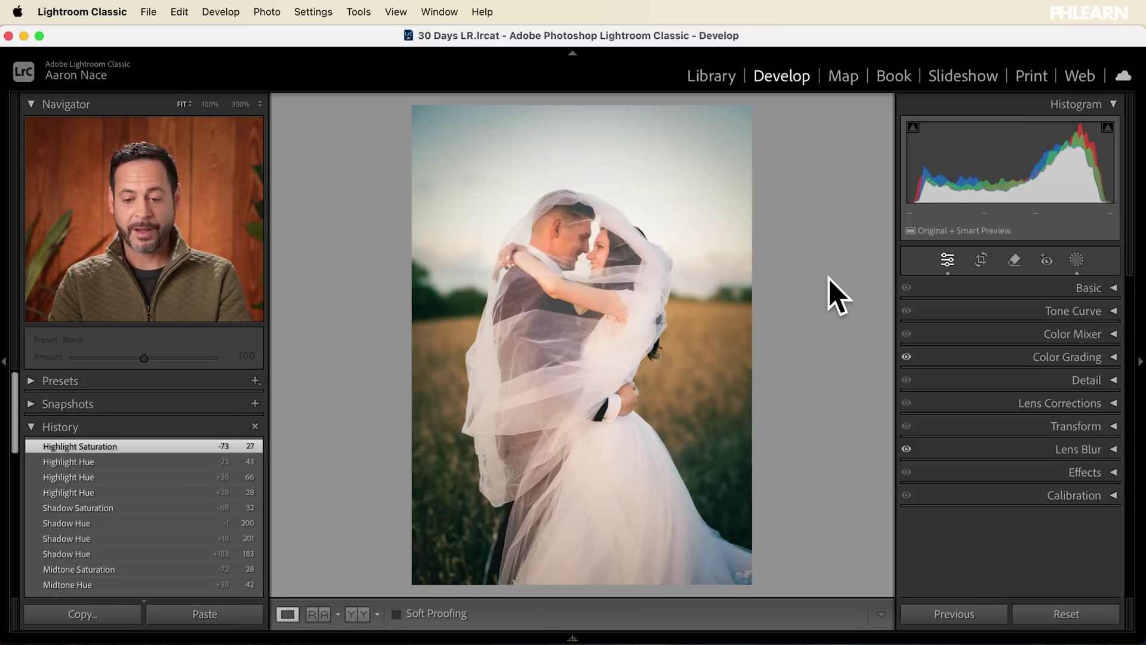
key(backslash)
key(backslash)
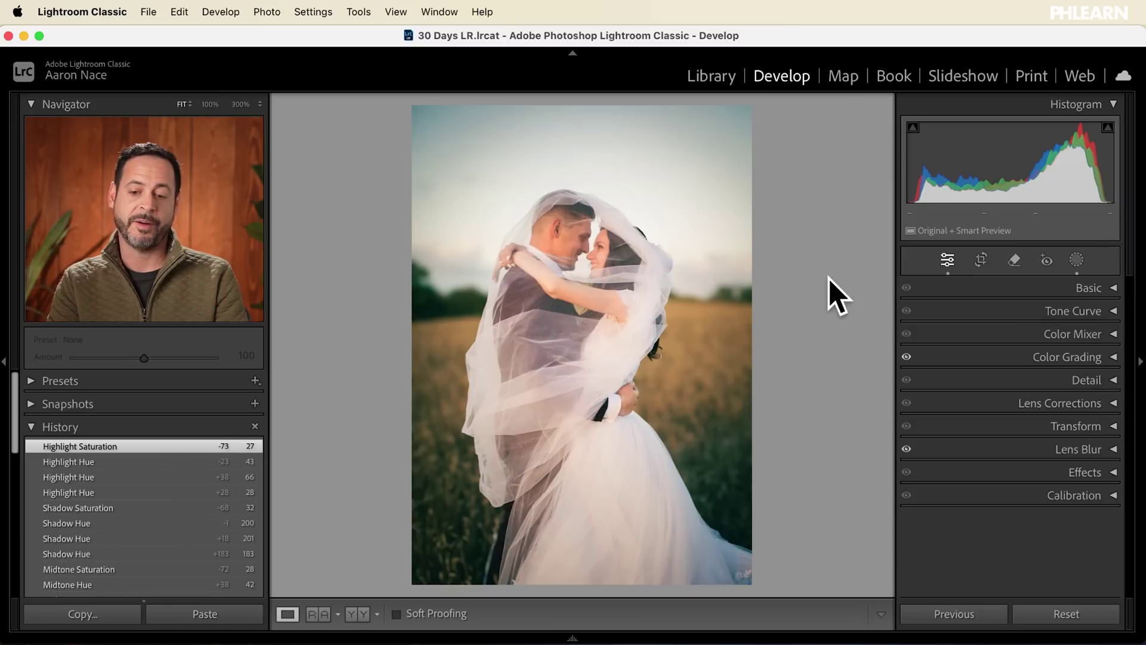
key(backslash)
key(backslash)
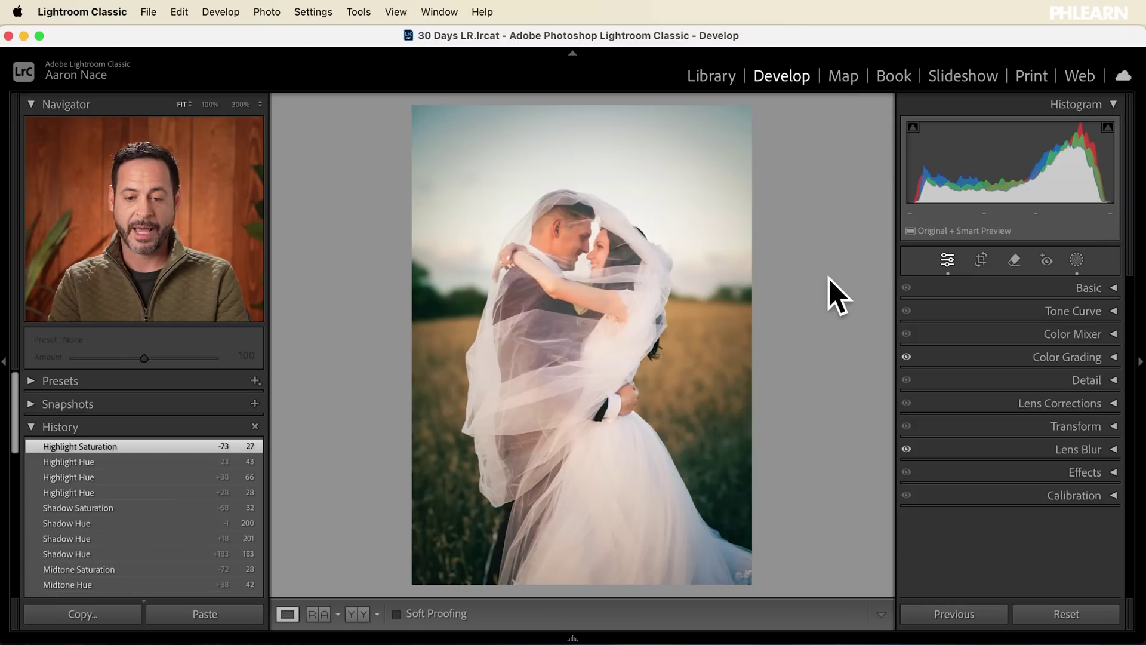
key(backslash)
key(backslash)
key(backslash)
key(backslash)
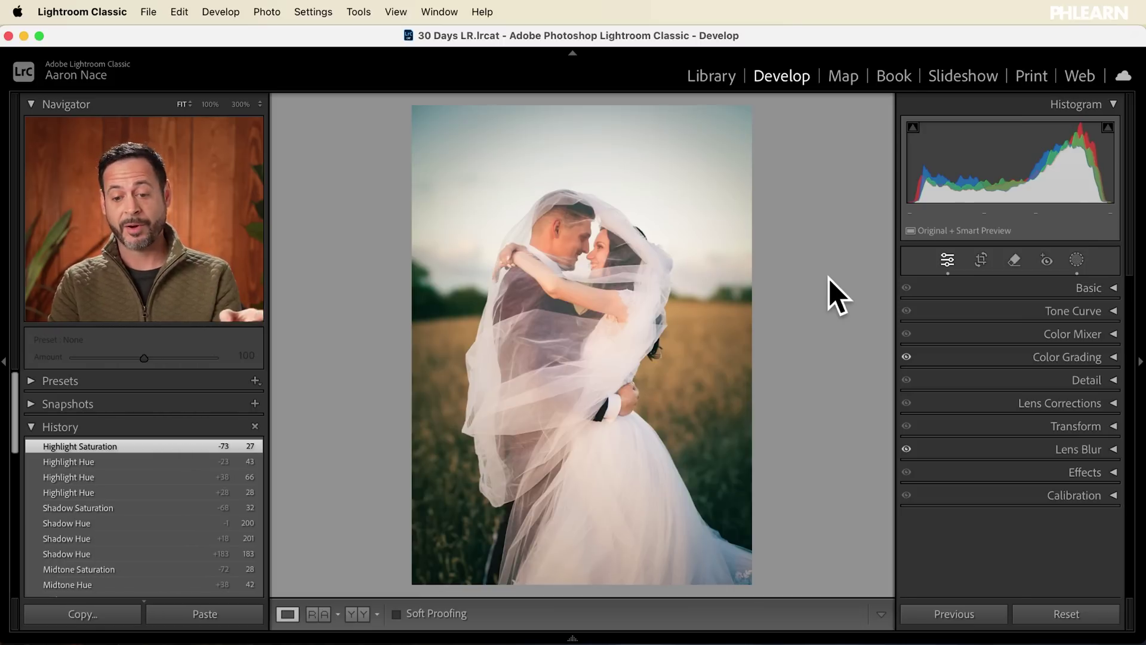
key(backslash)
key(backslash)
key(backslash)
key(backslash)
key(backslash)
key(backslash)
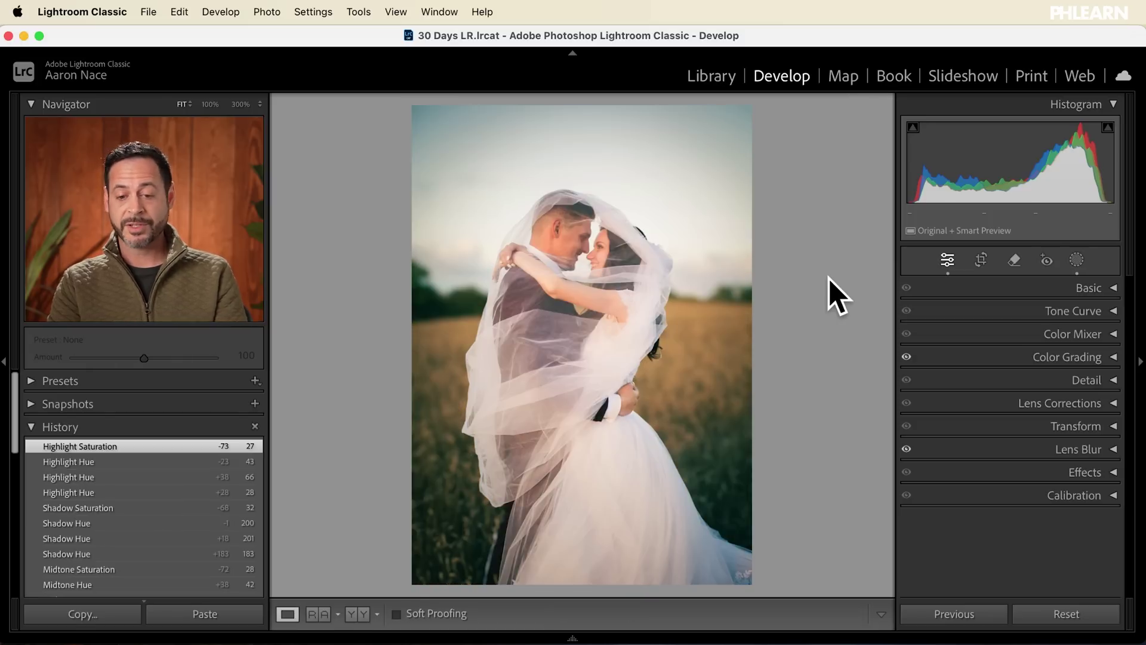
key(backslash)
key(backslash)
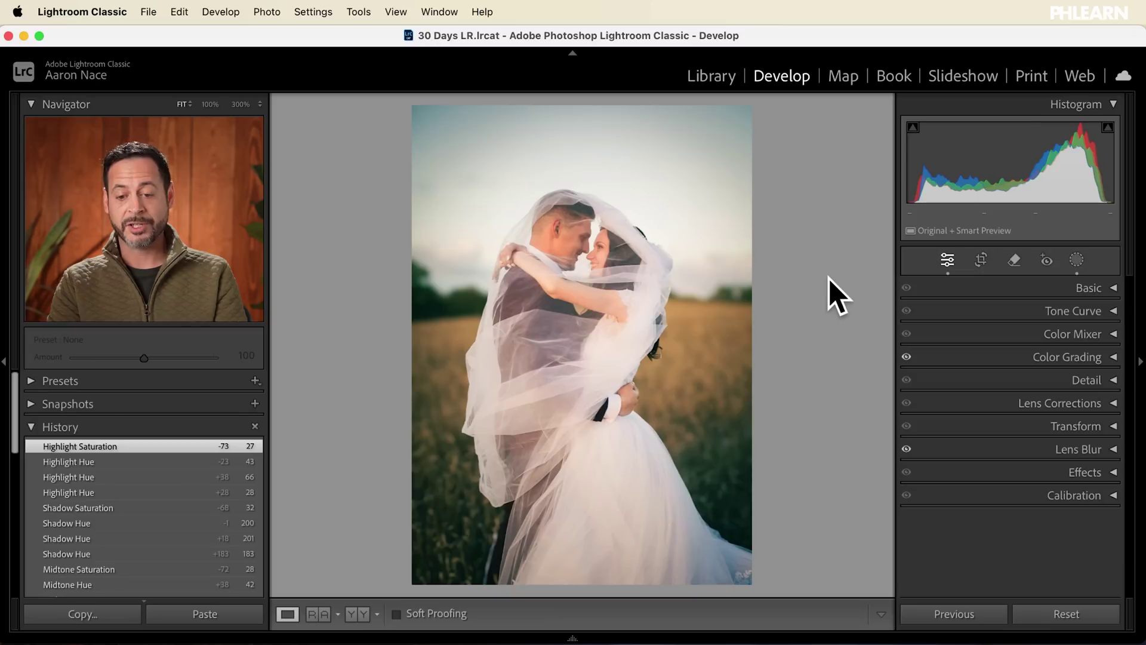